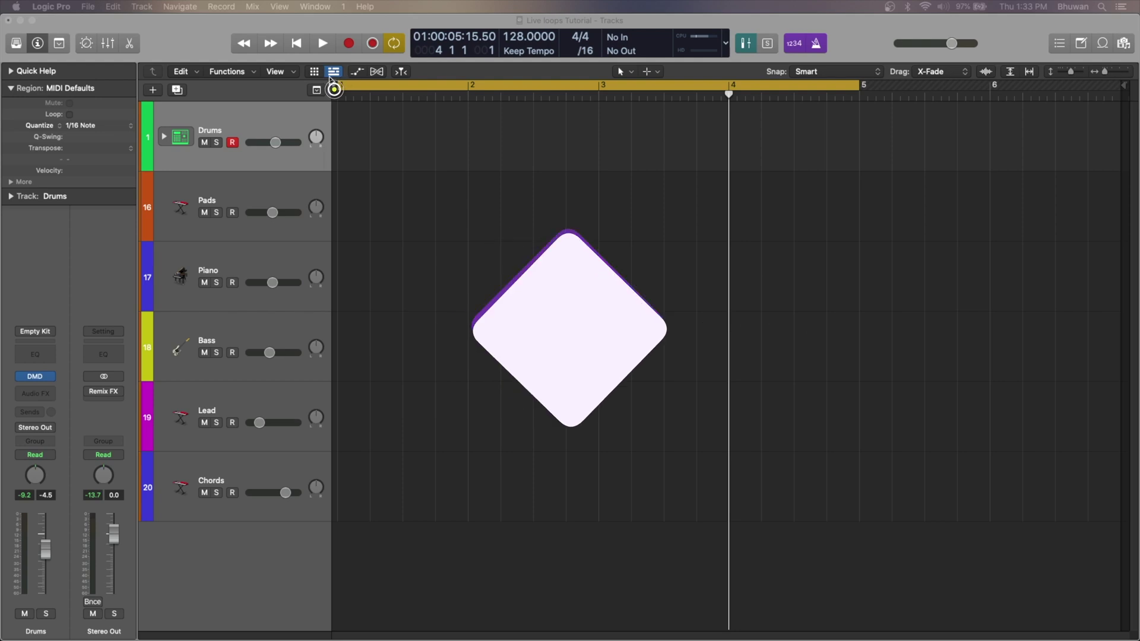
- Show the Live Loops grid alongside the tracks area and select each track in turn from Pads to Chords
click(315, 72)
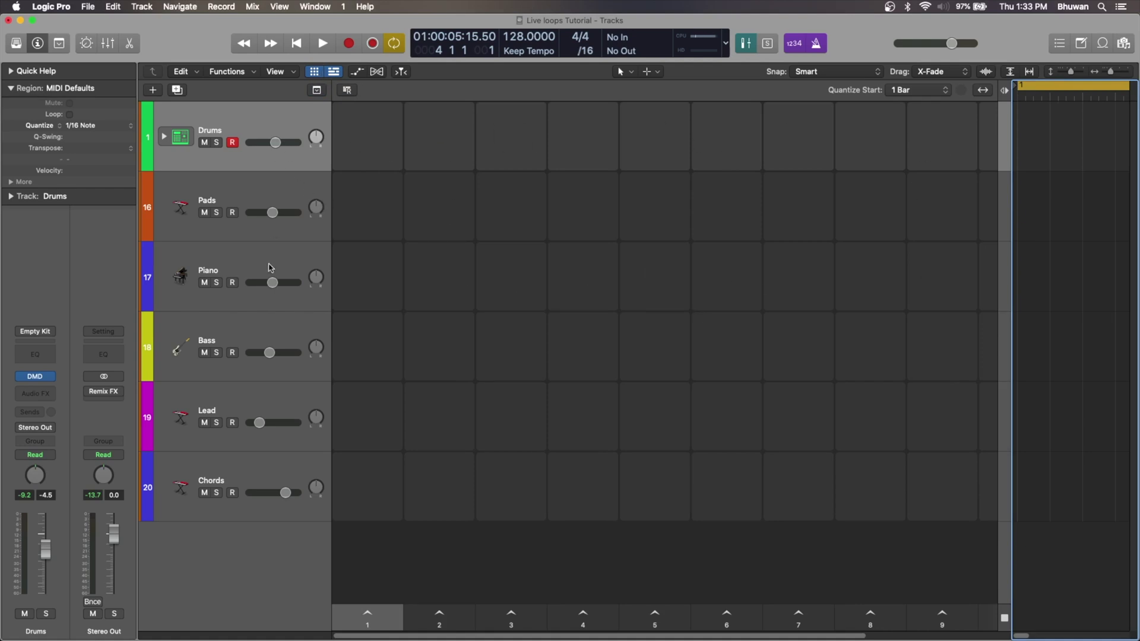
click(264, 197)
click(250, 263)
click(253, 332)
click(257, 393)
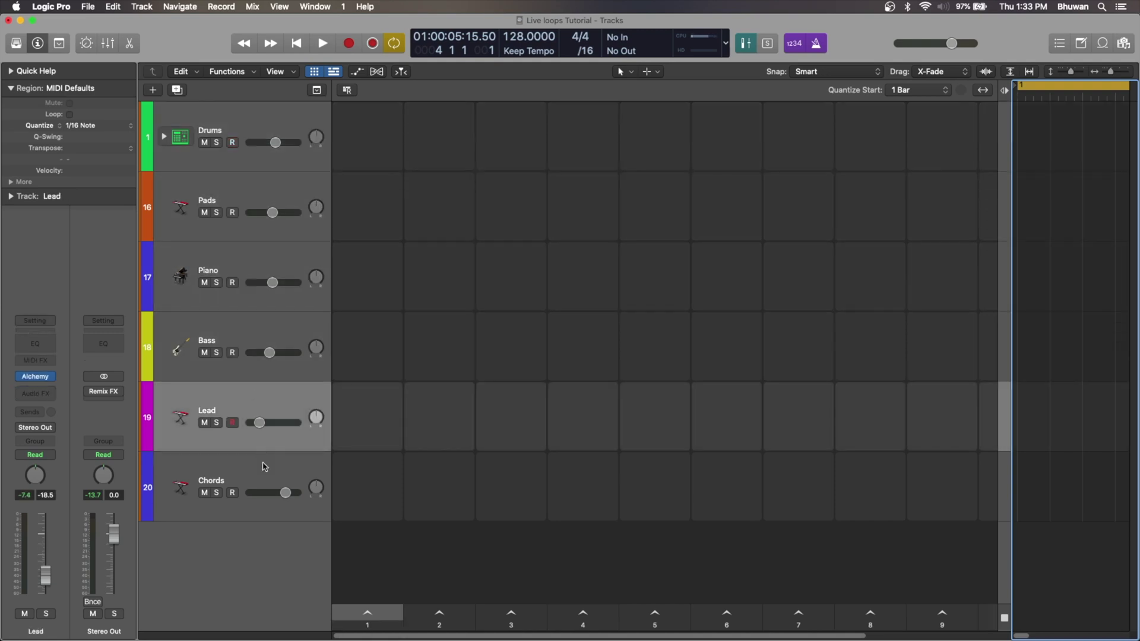
click(265, 466)
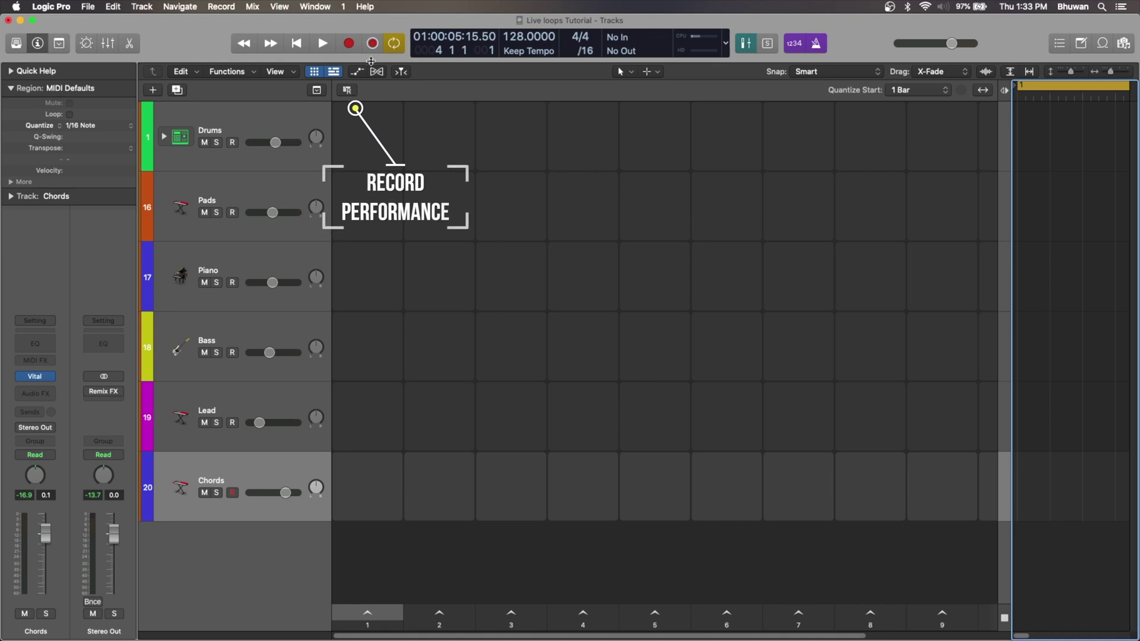
- Review the grid's Quantize Start choices and choose 1 Bar
click(347, 91)
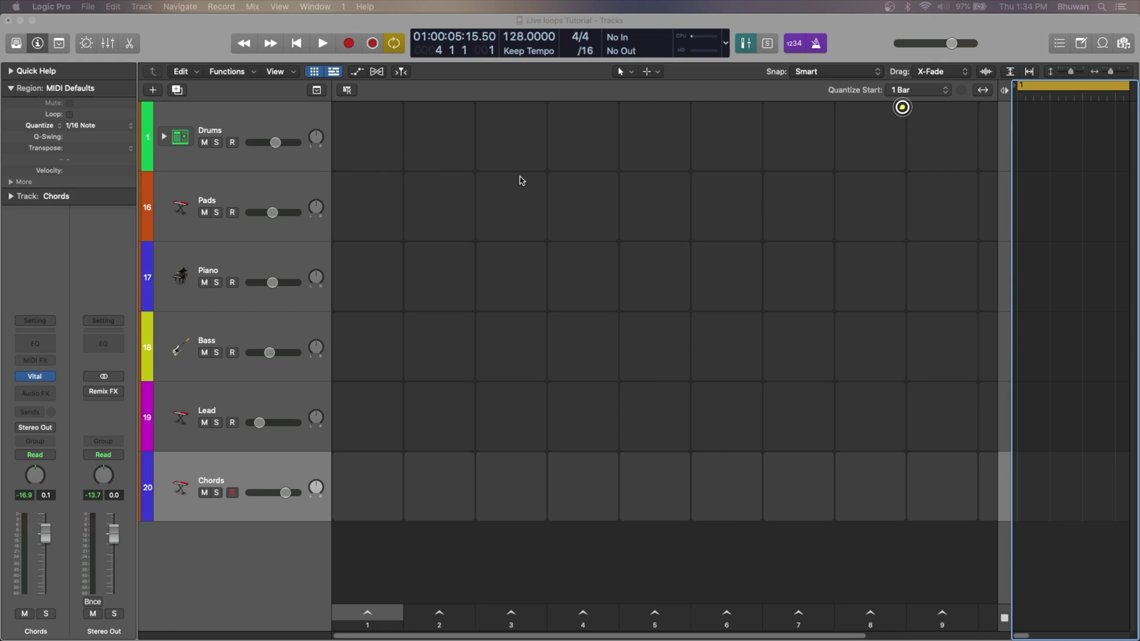
click(925, 92)
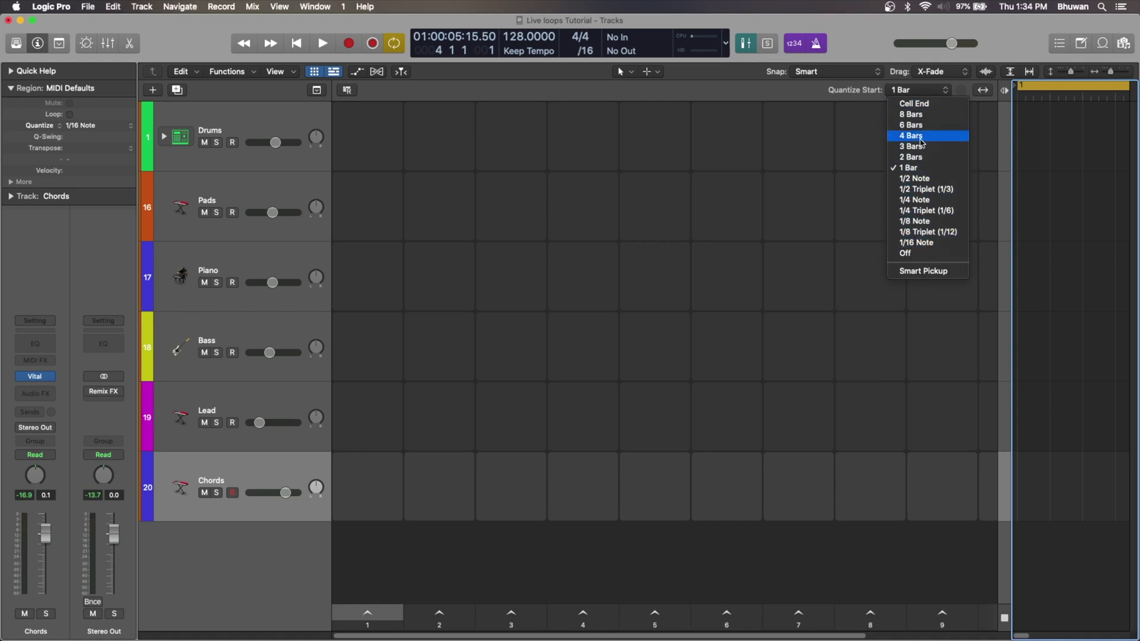
click(902, 169)
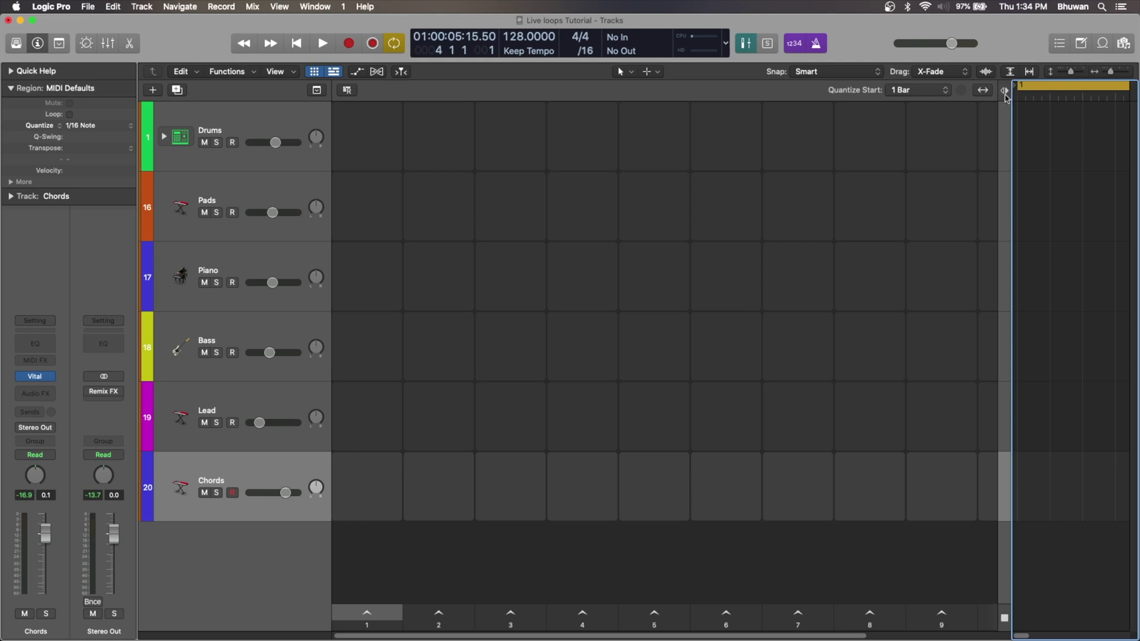
- Play the Piano cell in scene 1 of the Live Loops grid
mouse_move(1005, 94)
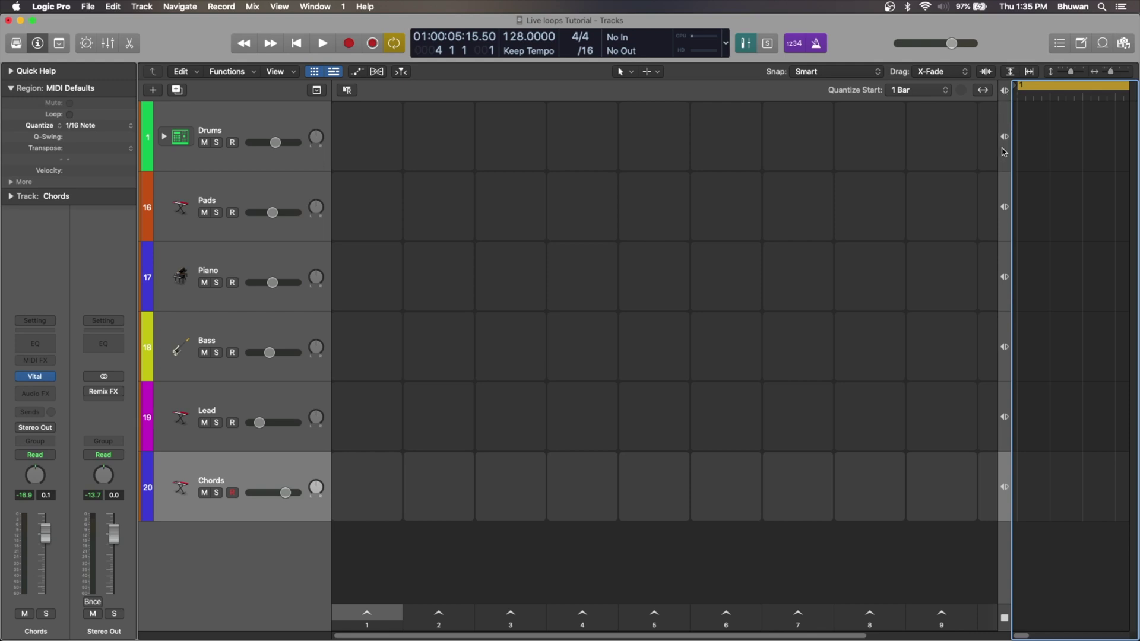
click(360, 137)
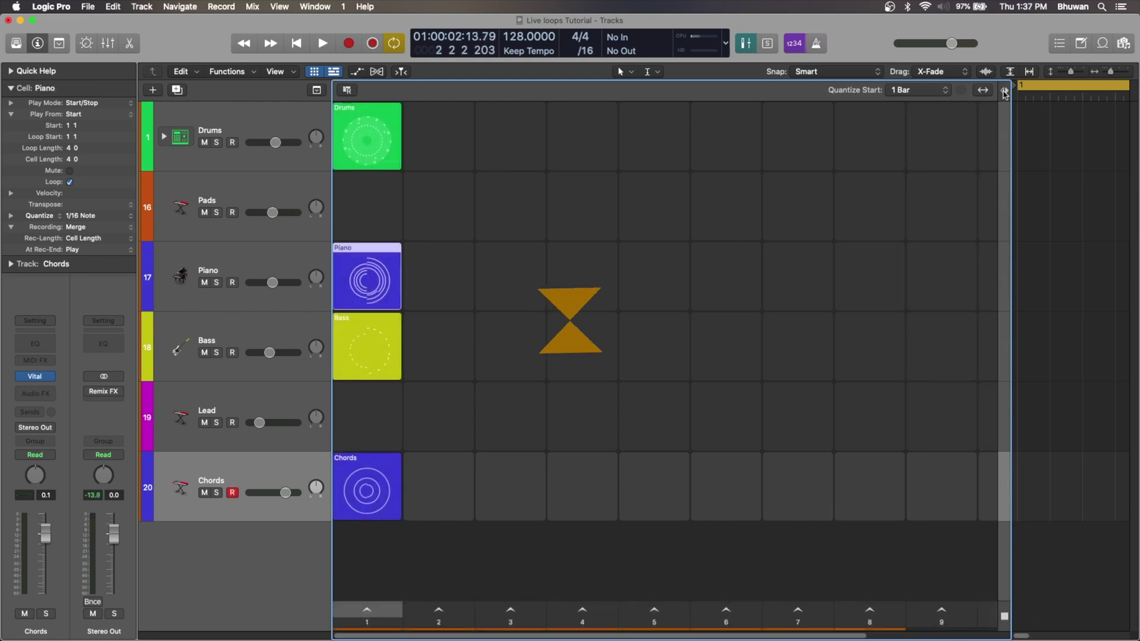
click(371, 289)
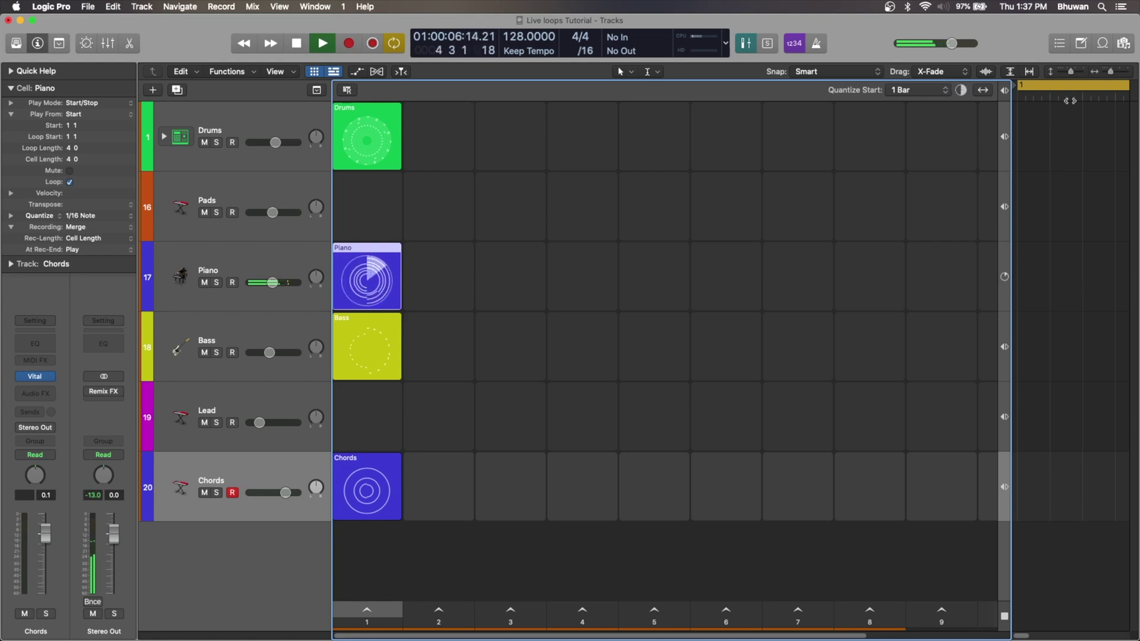
- View the tracks area without the grid, bring both views back side by side, and stop playback
click(337, 72)
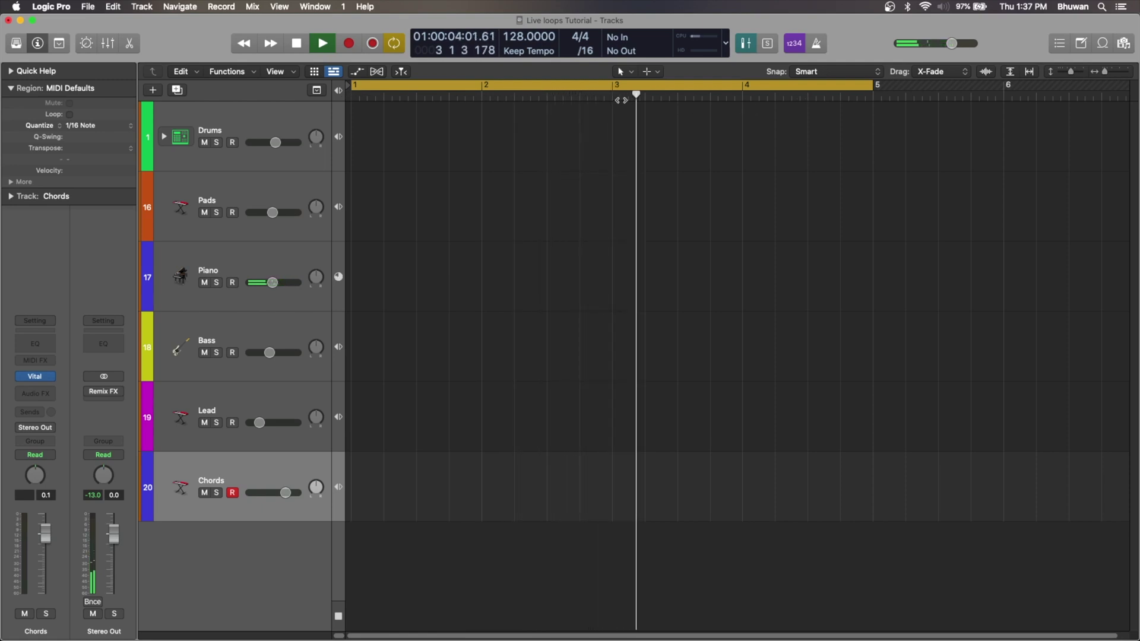
key(alt+b)
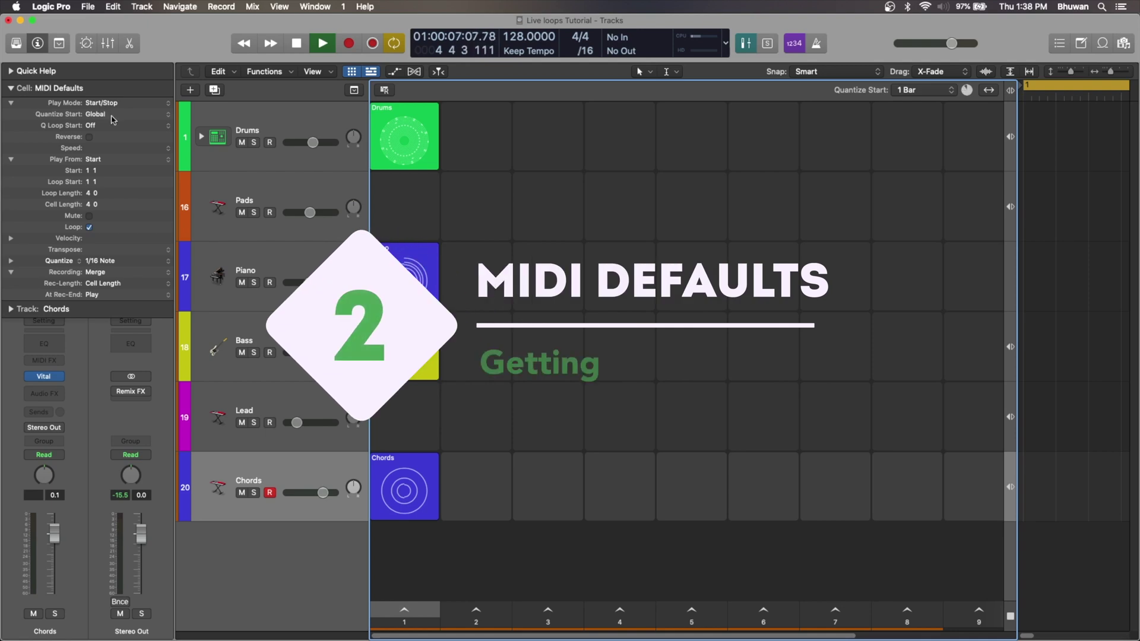
click(295, 44)
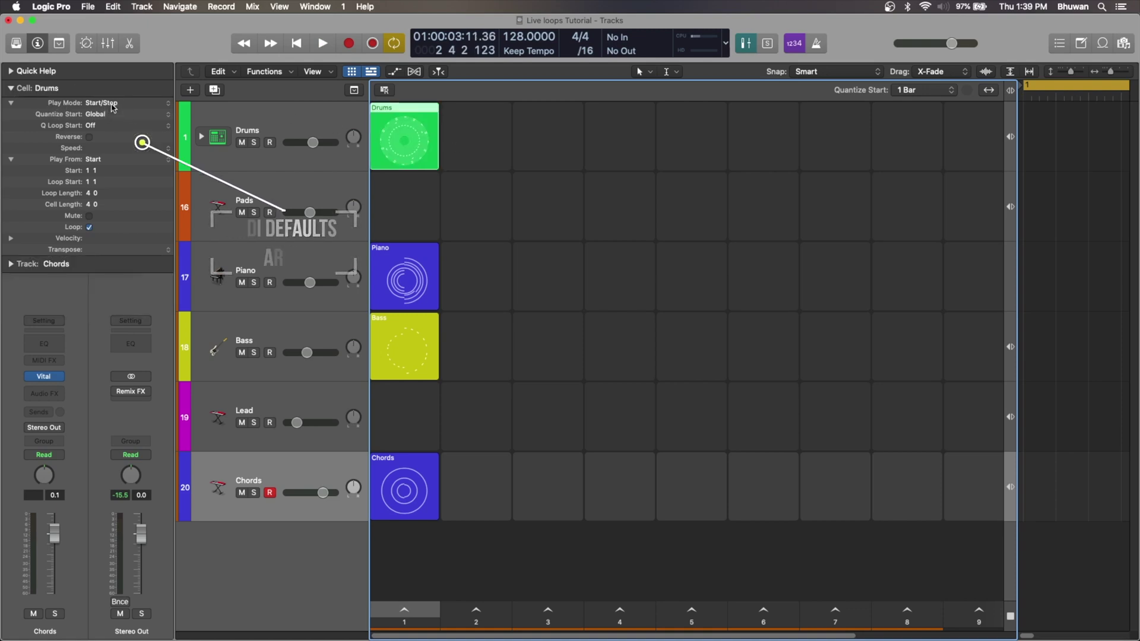
- Start and stop the Drums cell, then set its Play Mode to Momentary and test it by holding the cell
click(409, 142)
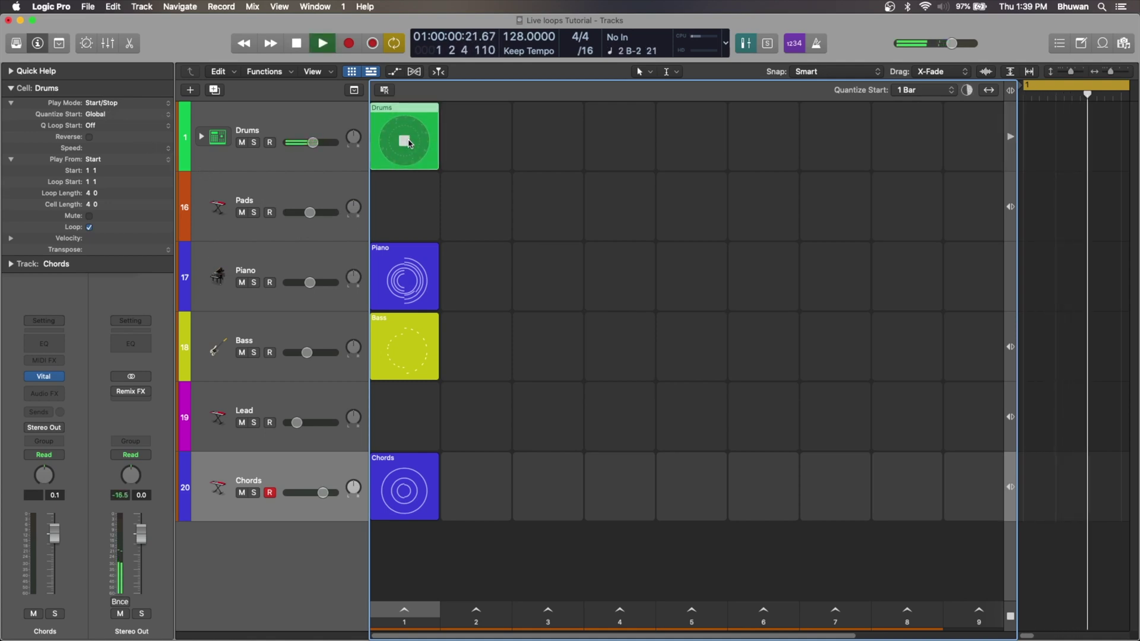
click(409, 142)
click(99, 104)
click(100, 113)
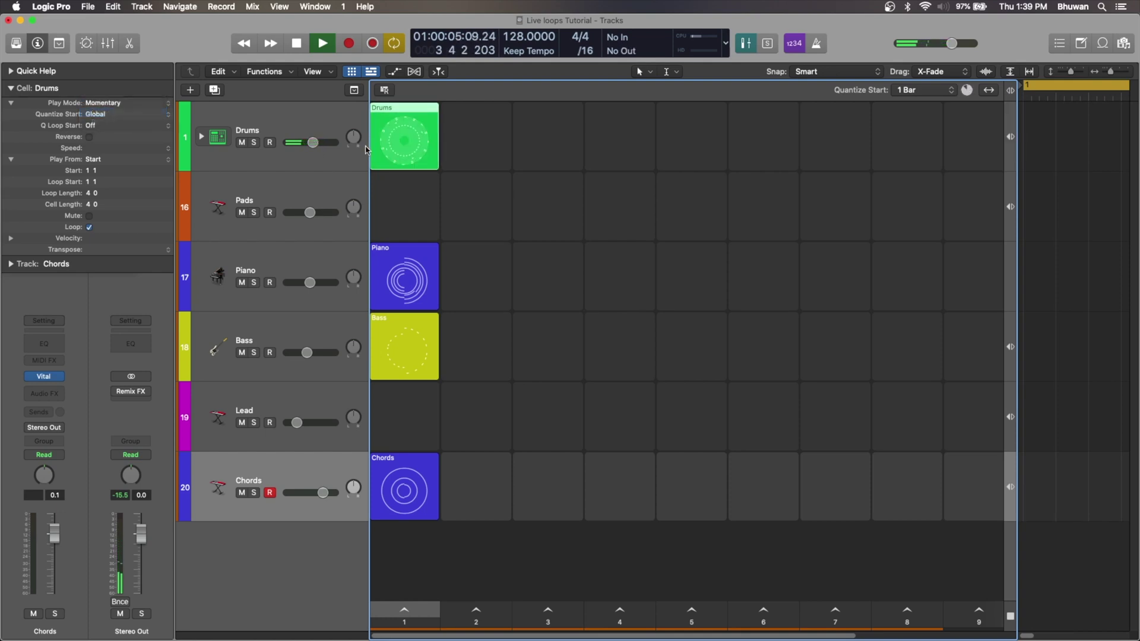
click(405, 143)
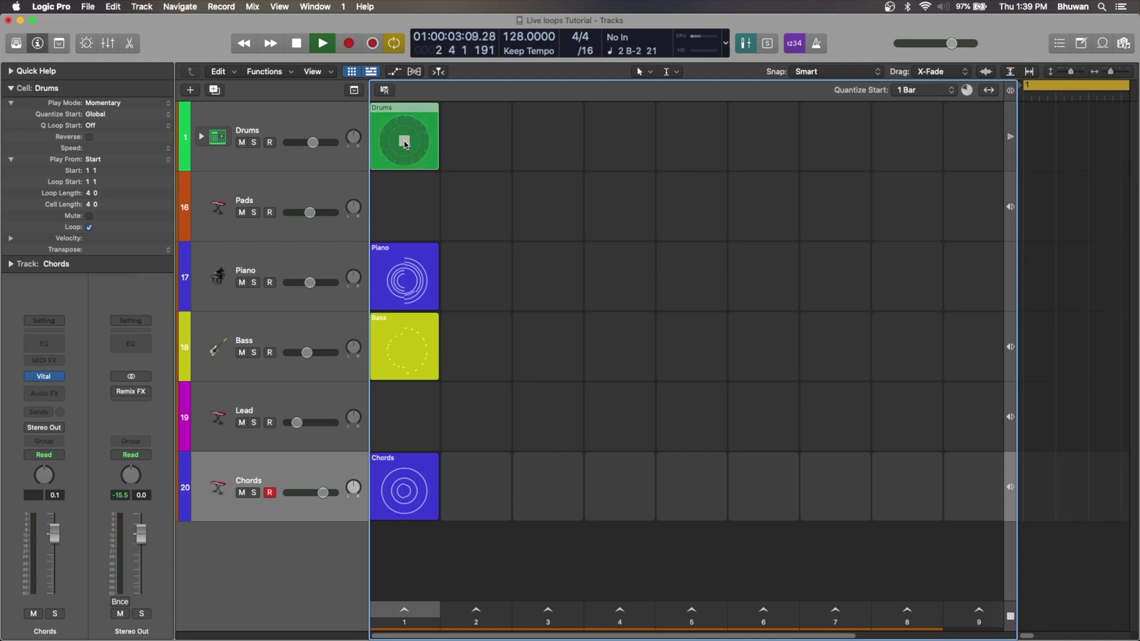
drag(404, 143, 404, 143)
- Set the Drums cell's Play Mode to Retrigger and trigger the cell repeatedly to test it
click(100, 103)
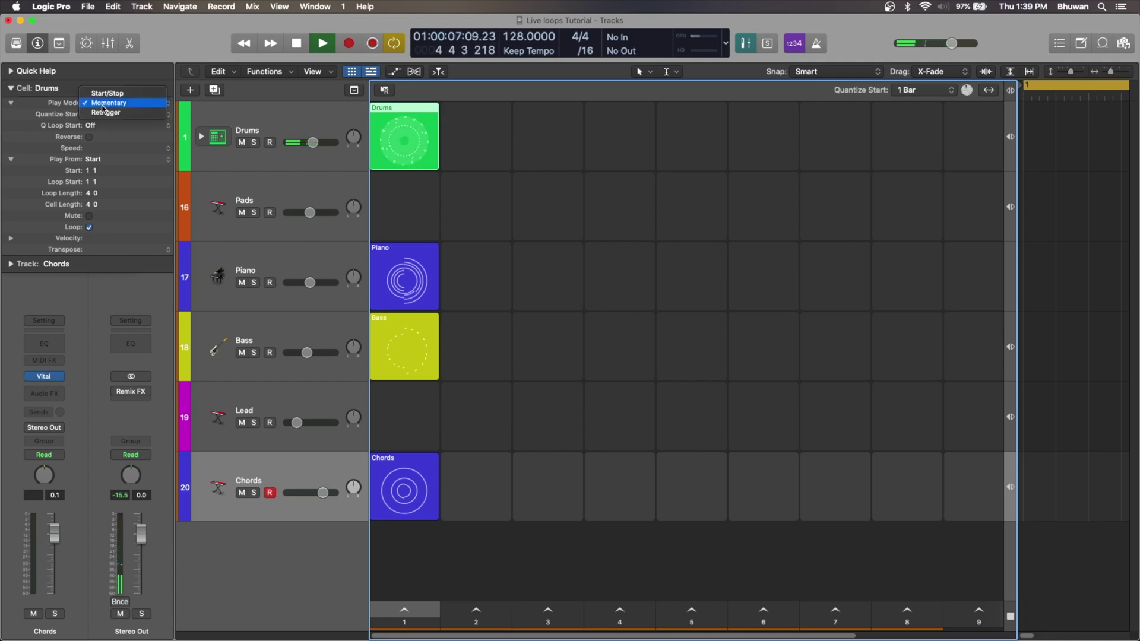
click(101, 114)
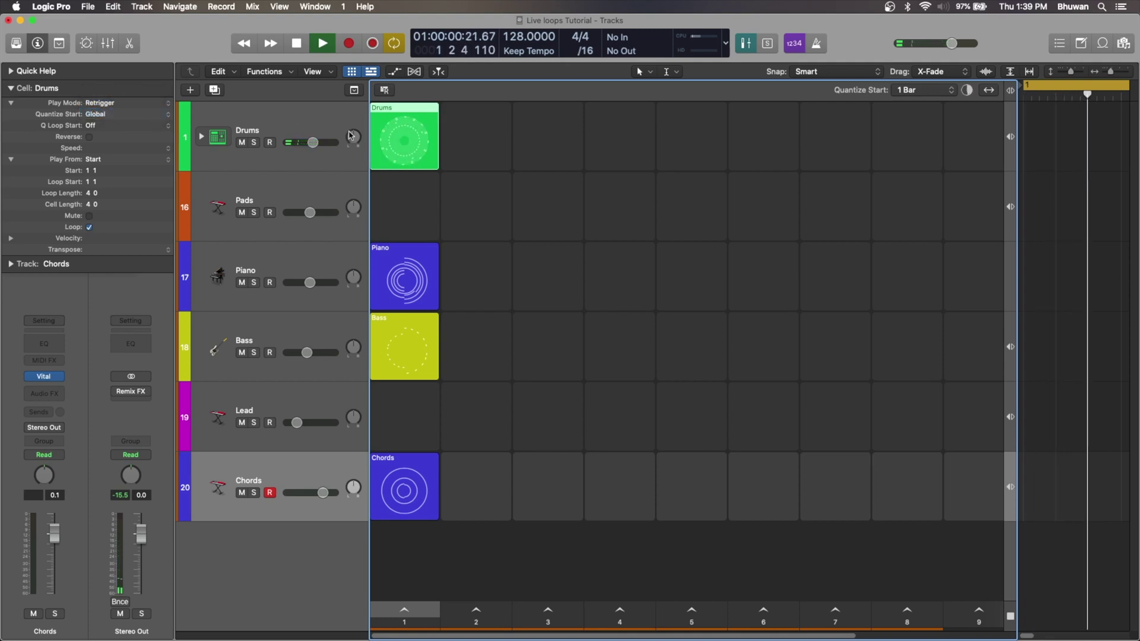
click(408, 143)
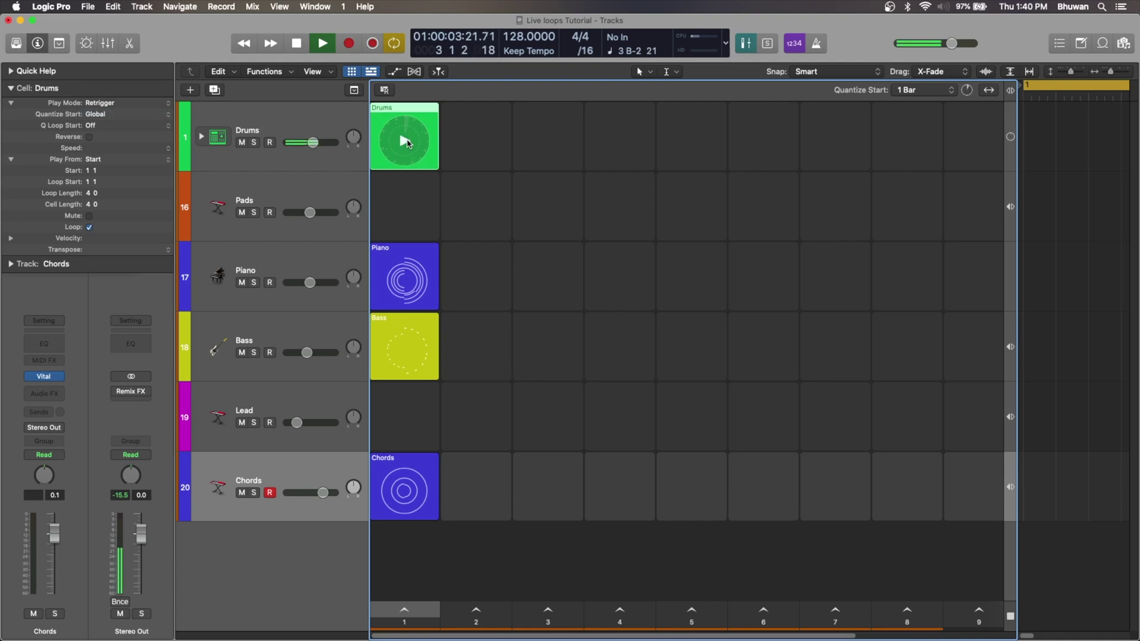
click(407, 142)
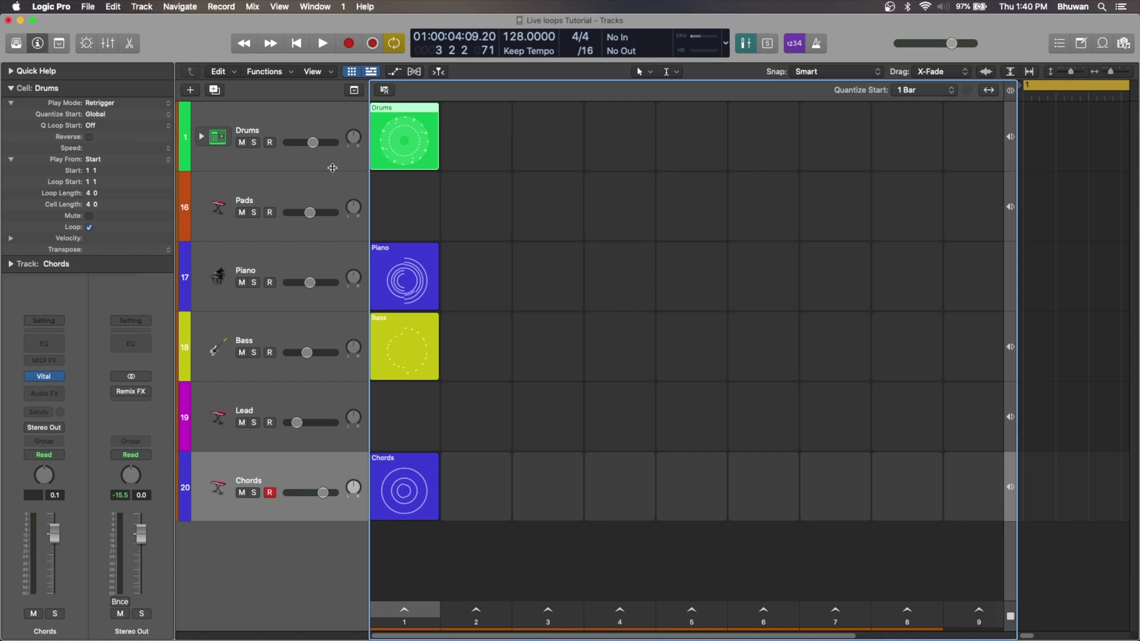
- Select the empty Pads cell in scene 1, deselect it, and inspect the Play From options of the Drums cell
click(400, 193)
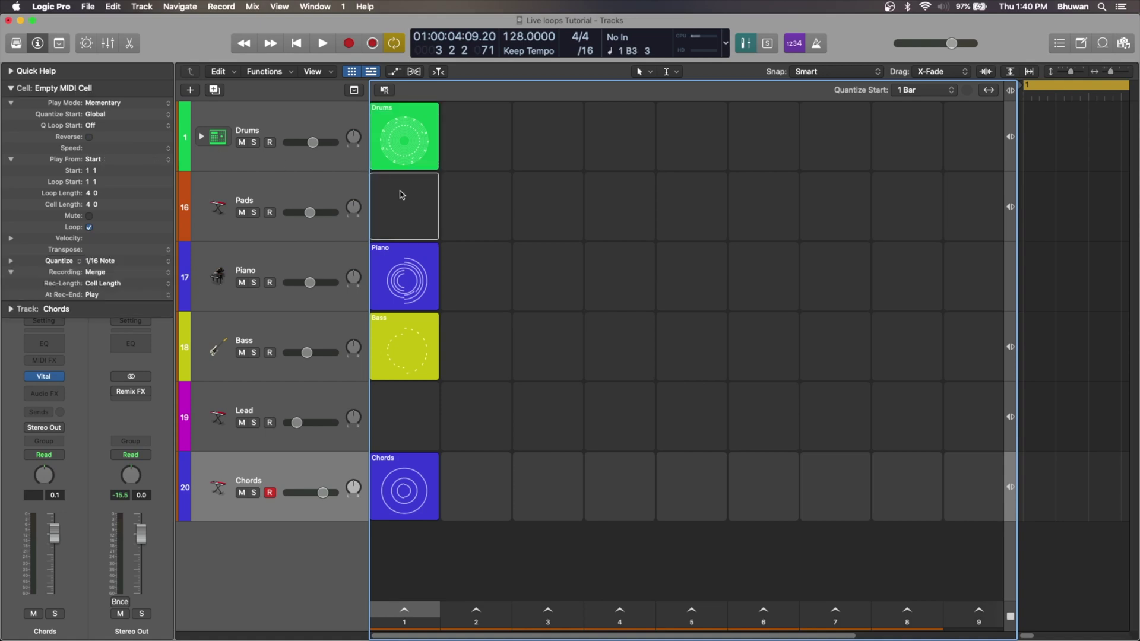
click(487, 567)
key(Right)
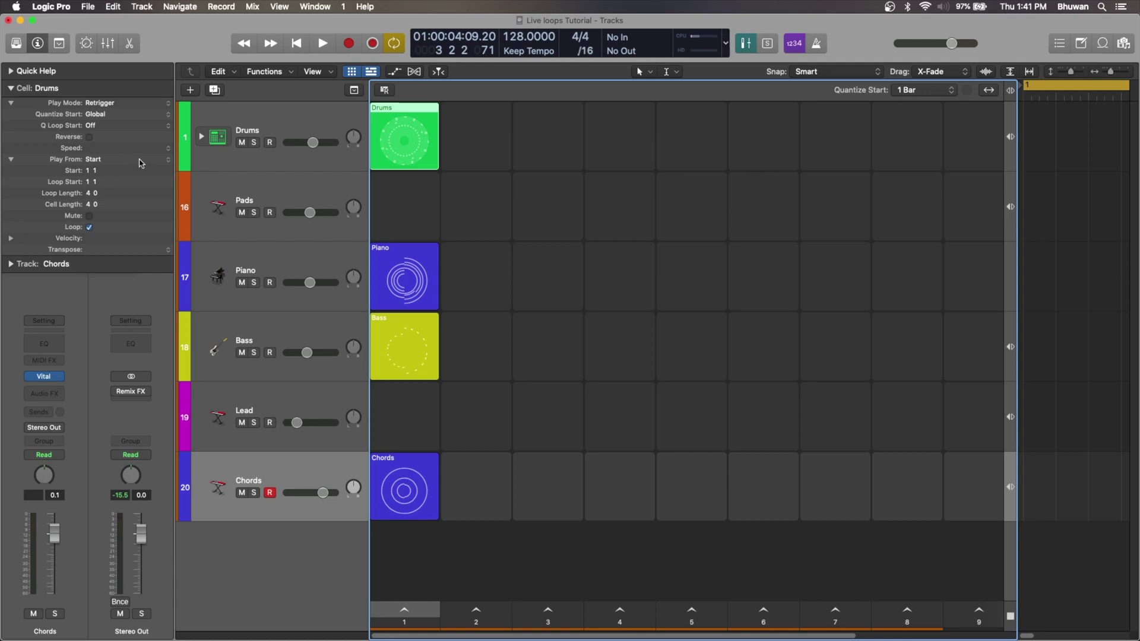
click(100, 159)
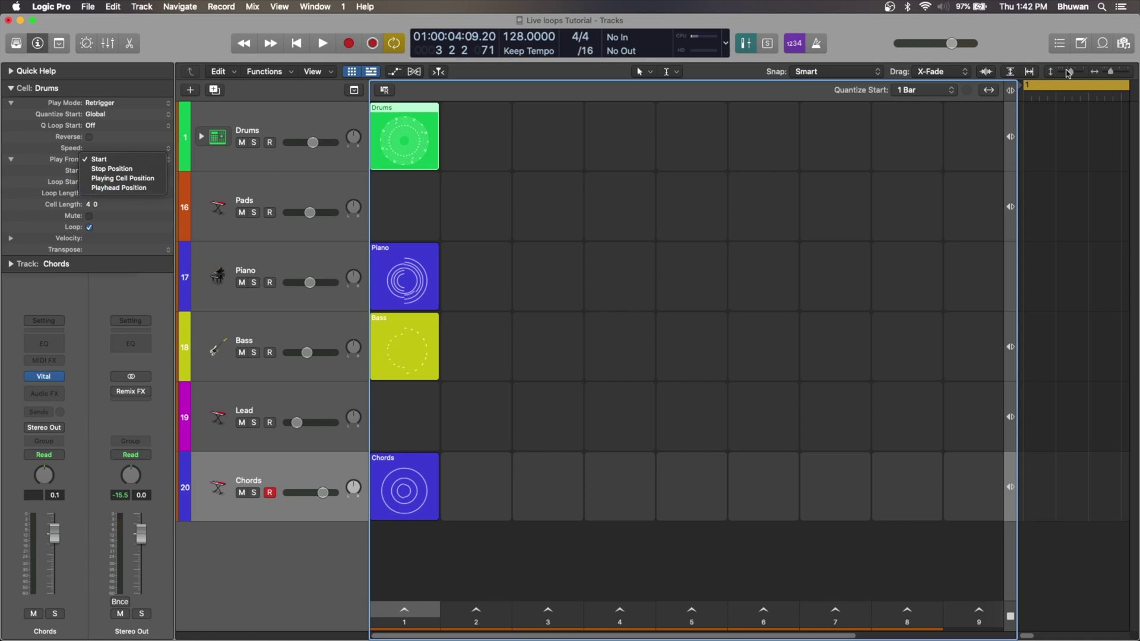
click(1061, 100)
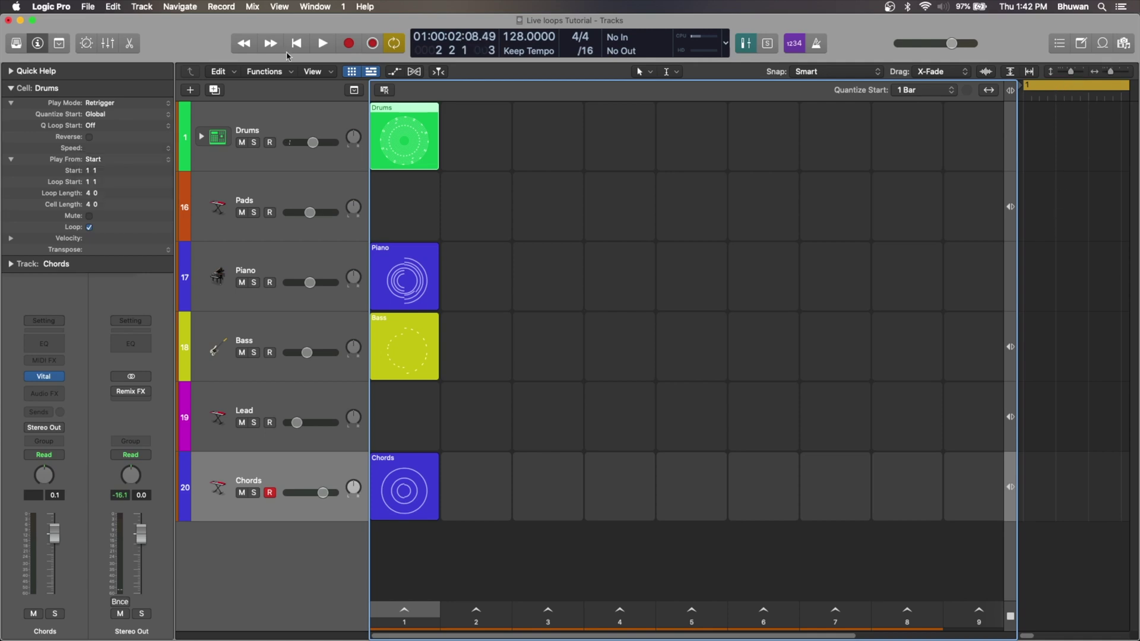
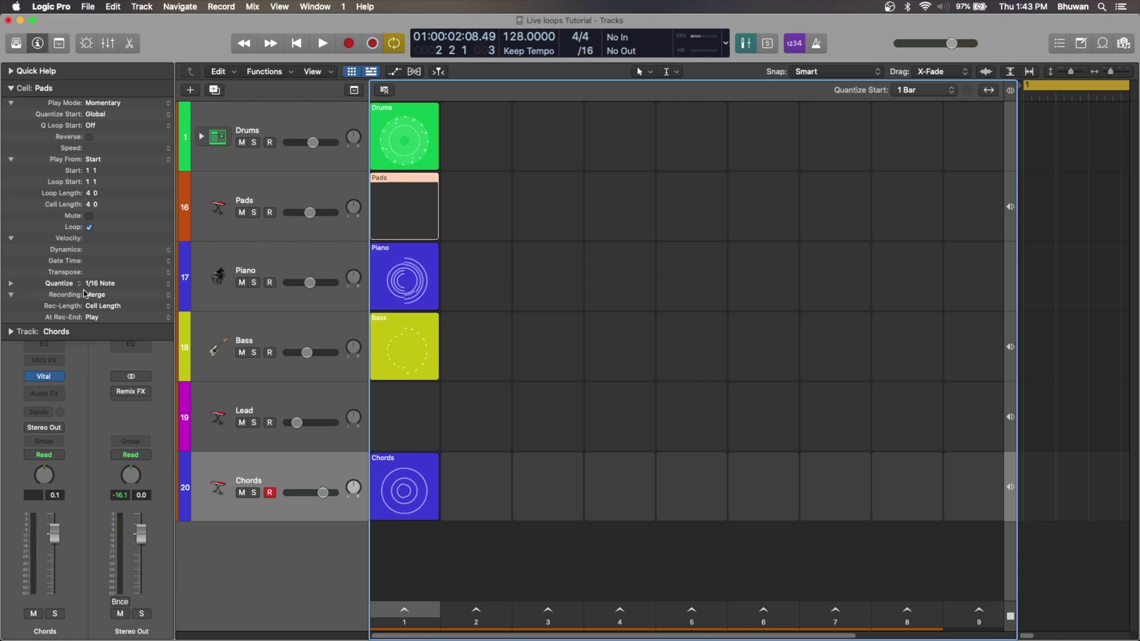
- Expand the Pads cell's Quantize settings and review its Recording, Rec-Length and At Rec-End options
click(10, 284)
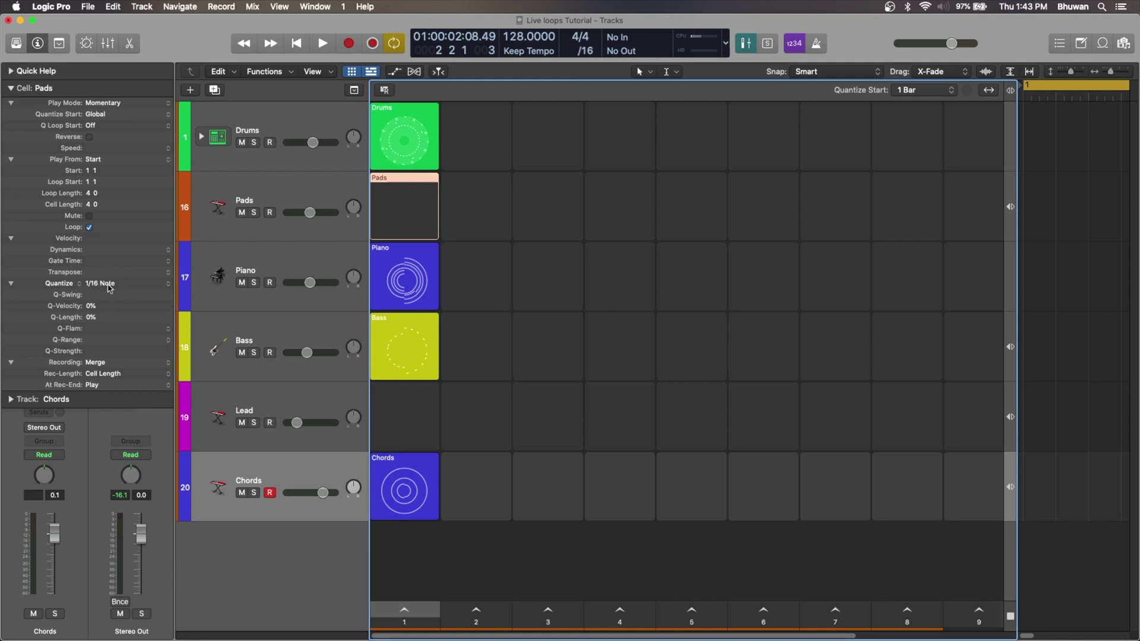
click(110, 288)
click(113, 285)
click(105, 365)
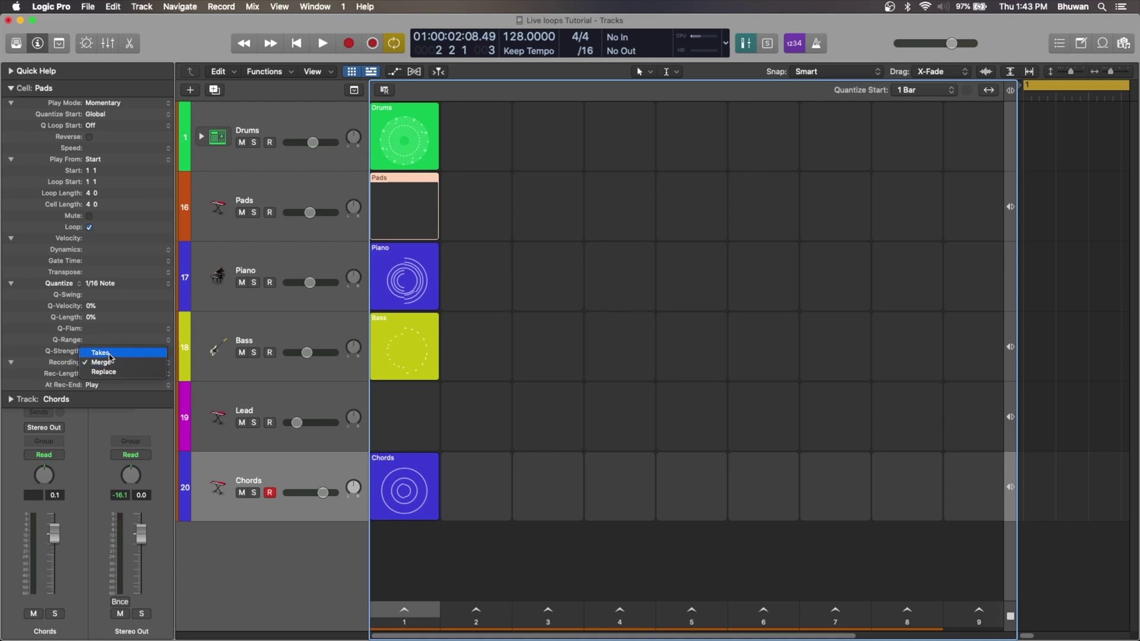
click(109, 379)
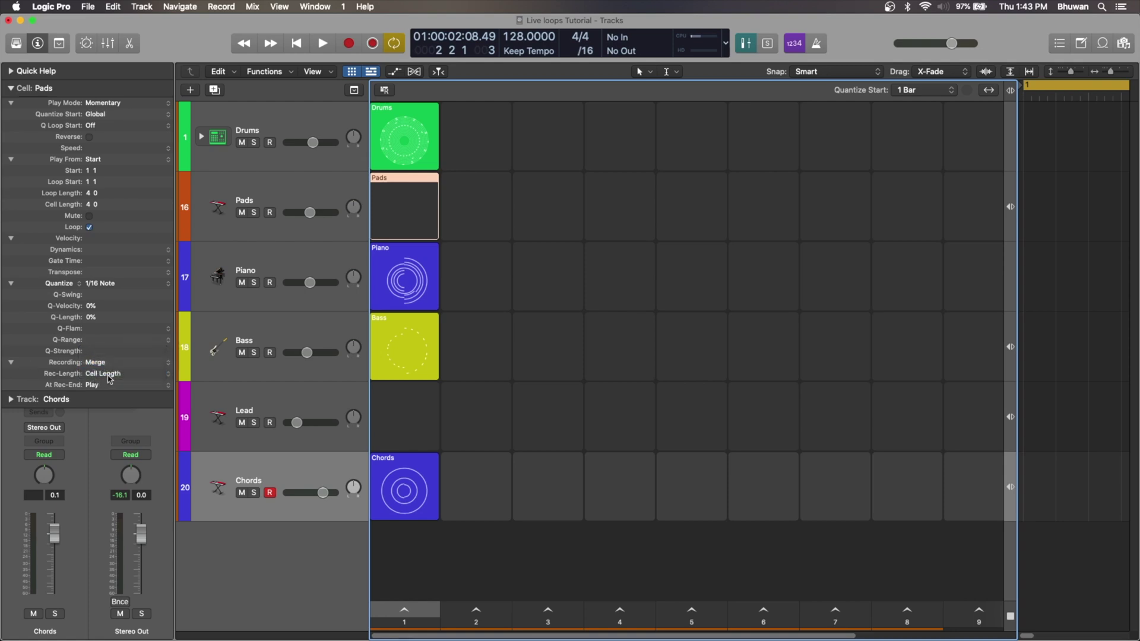
click(109, 375)
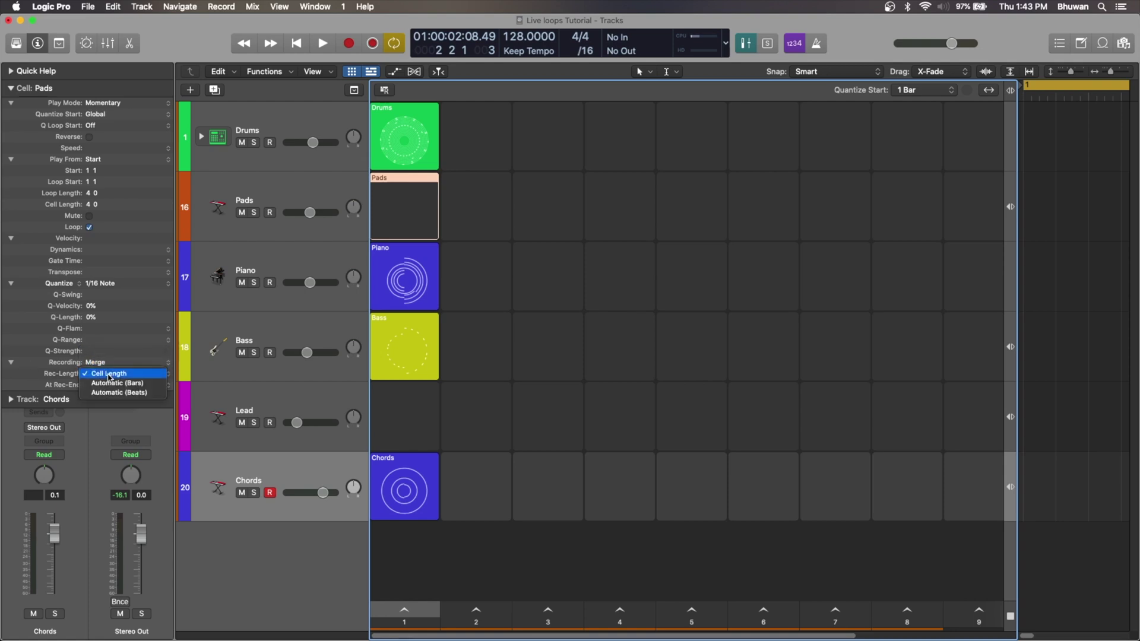
click(109, 375)
click(108, 385)
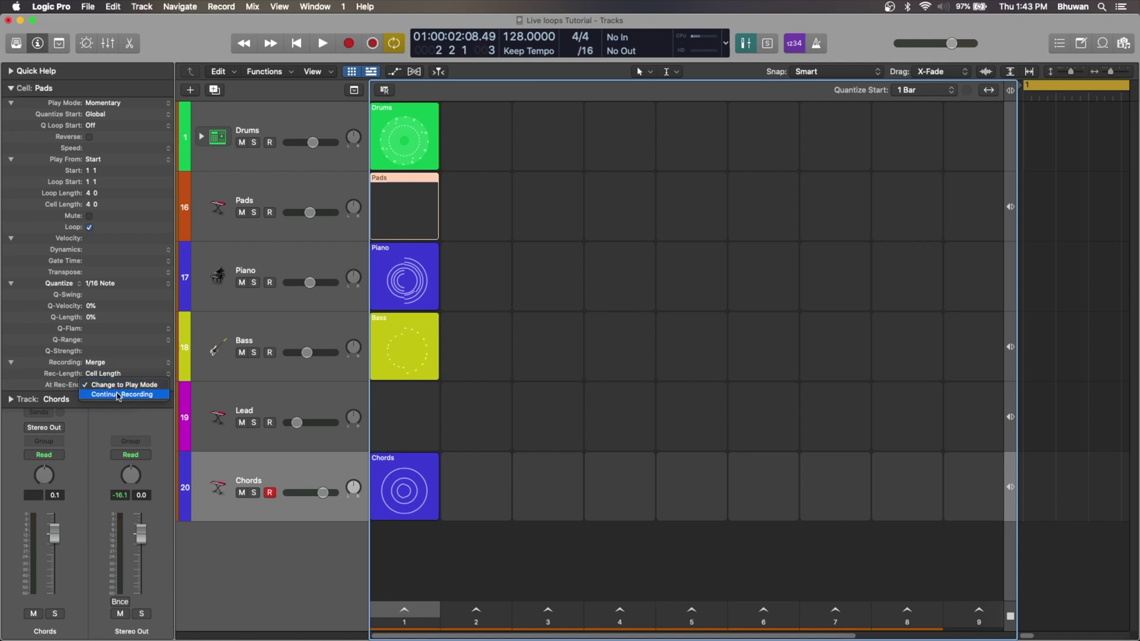
click(119, 375)
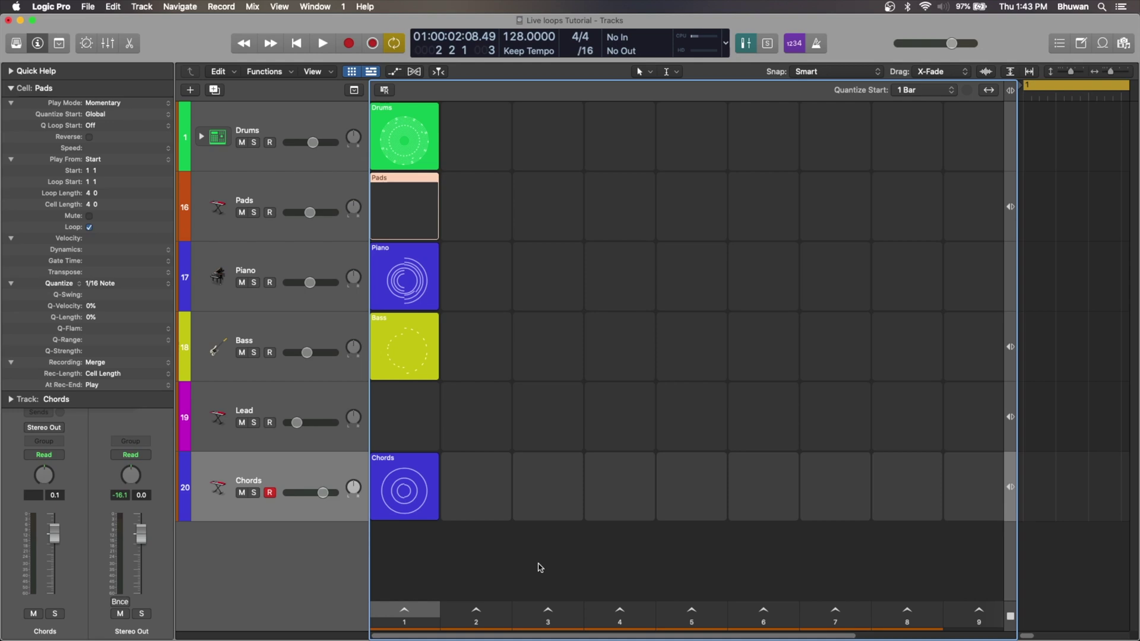
- Compare the inspector settings of the Drums and Piano cells by selecting each in turn
mouse_move(422, 153)
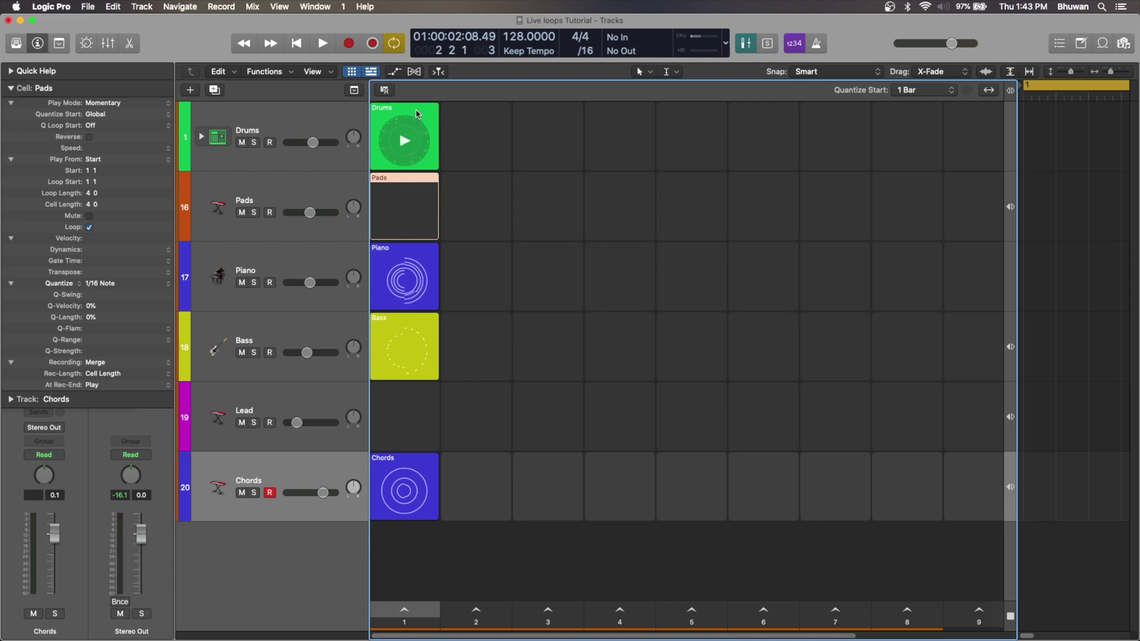
click(417, 114)
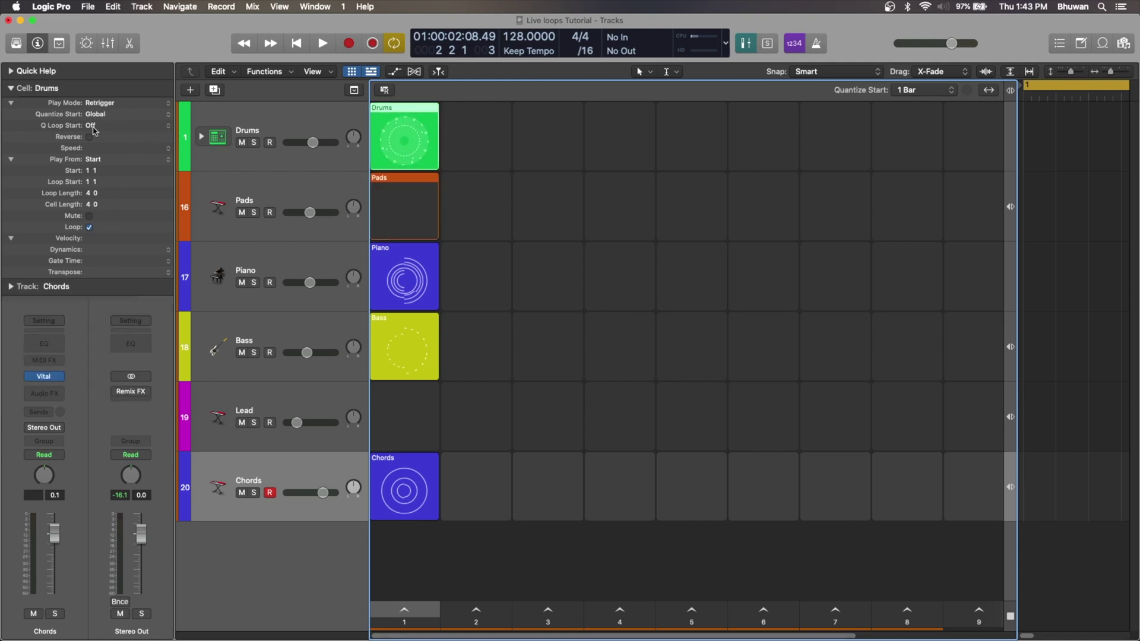
mouse_move(393, 260)
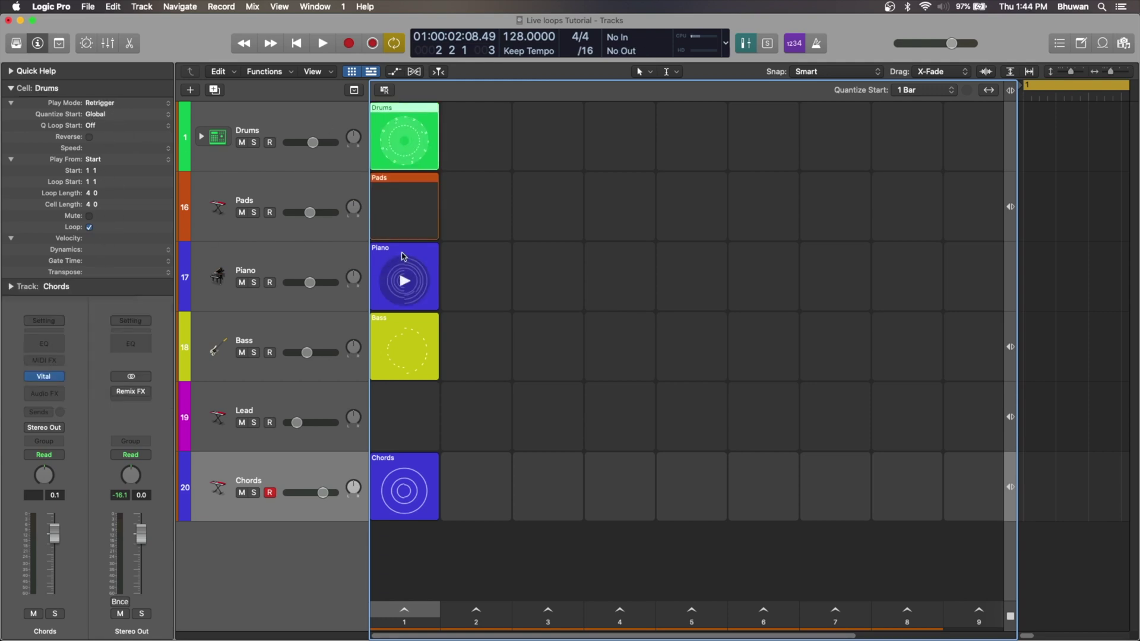
click(401, 254)
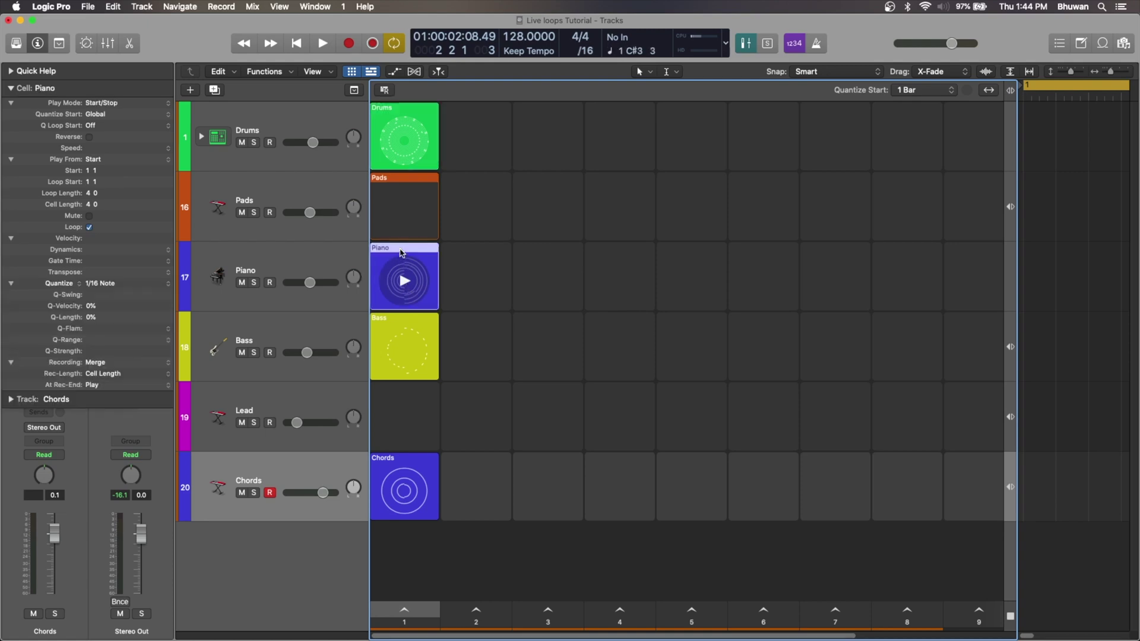
click(409, 123)
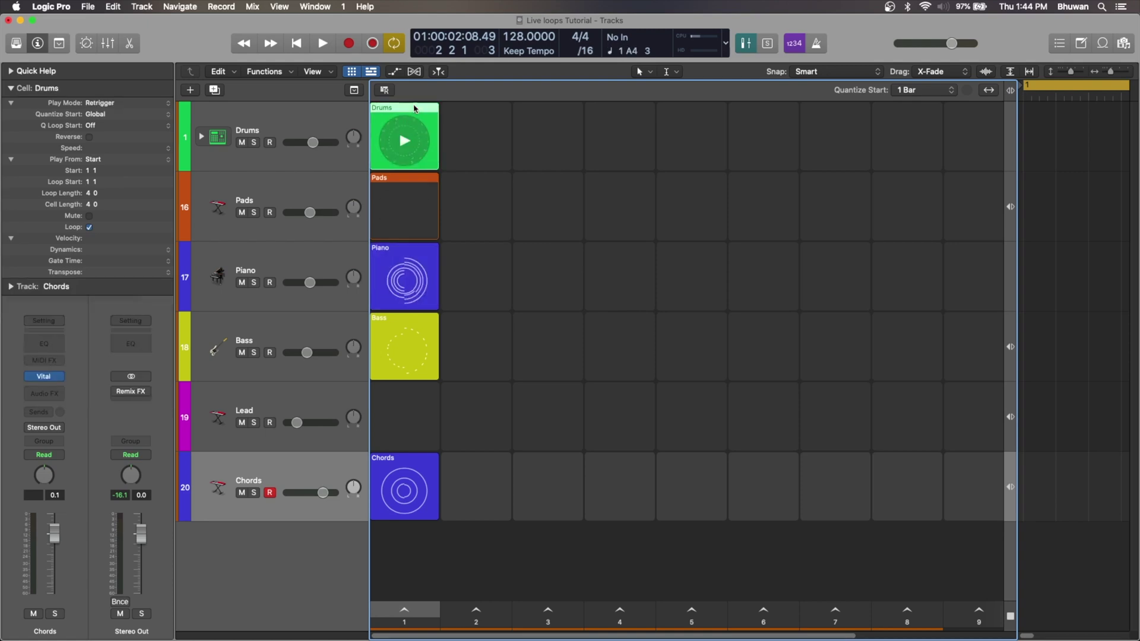
- Compare the Play Mode settings of the Piano and Pads cells in scene 1
click(387, 262)
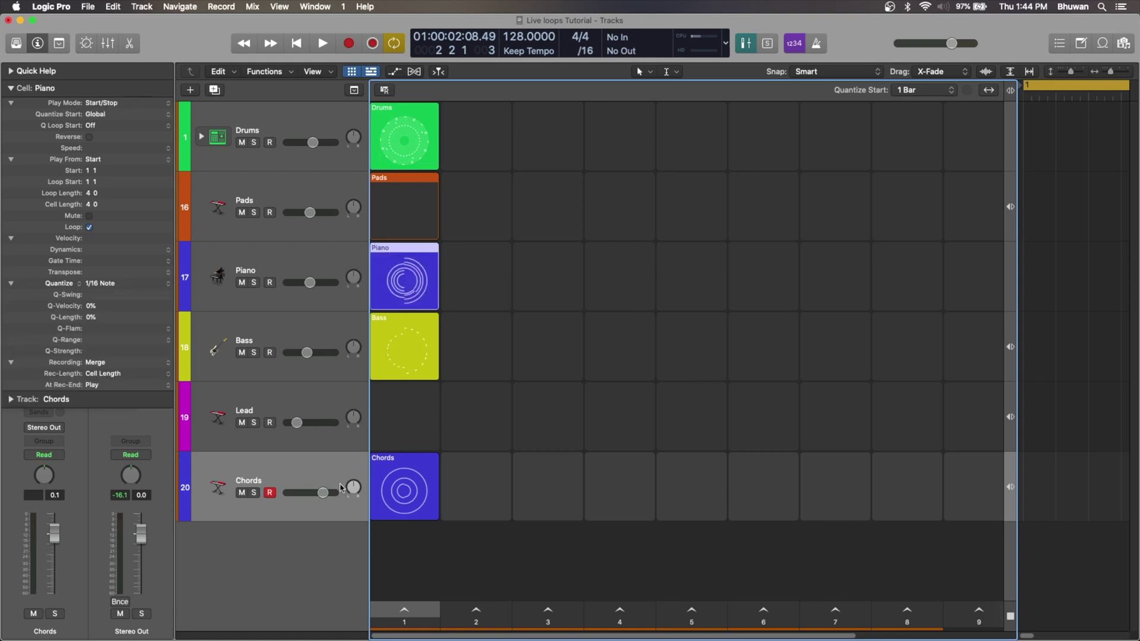
mouse_move(420, 205)
click(418, 183)
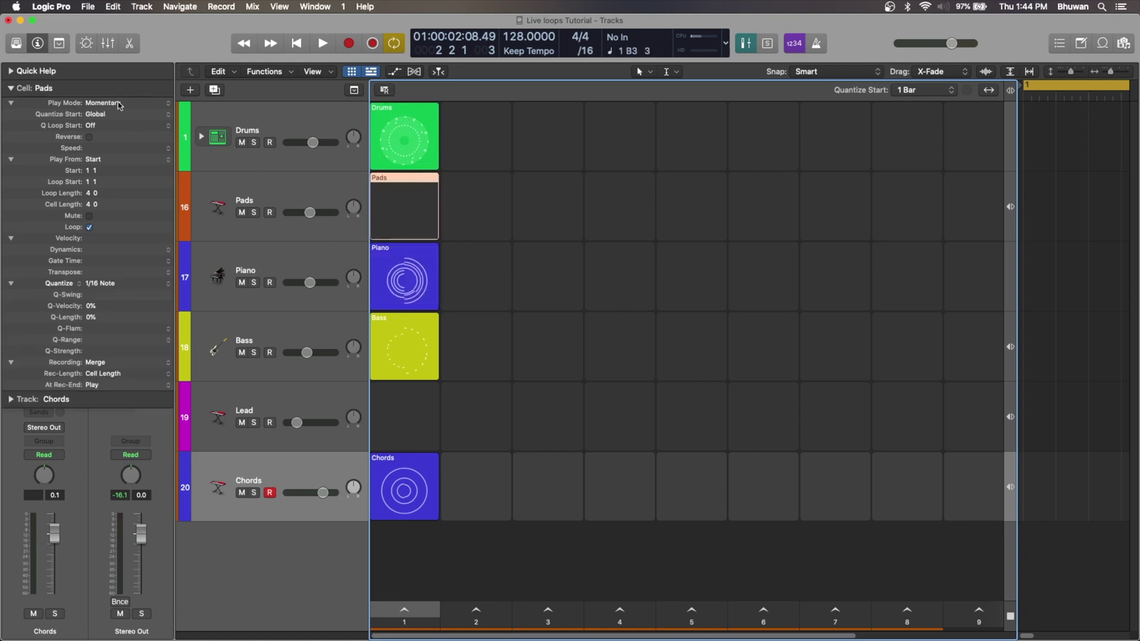
mouse_move(417, 123)
mouse_move(403, 263)
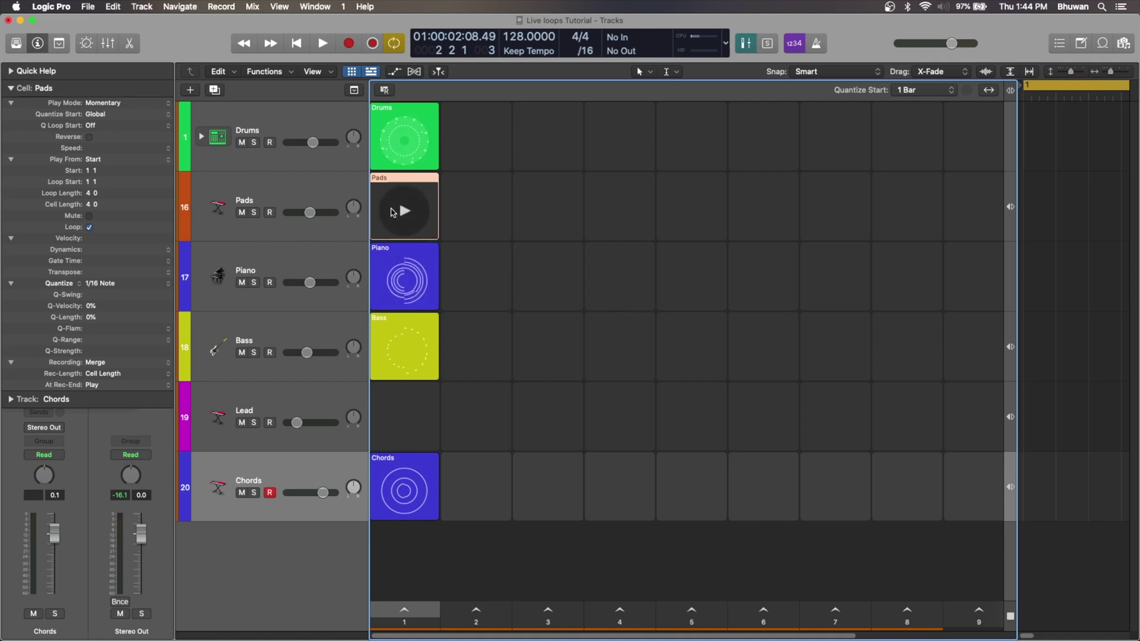
- Inspect the settings of the Lead track's empty scene 1 cell and the MIDI Defaults for cells
click(413, 437)
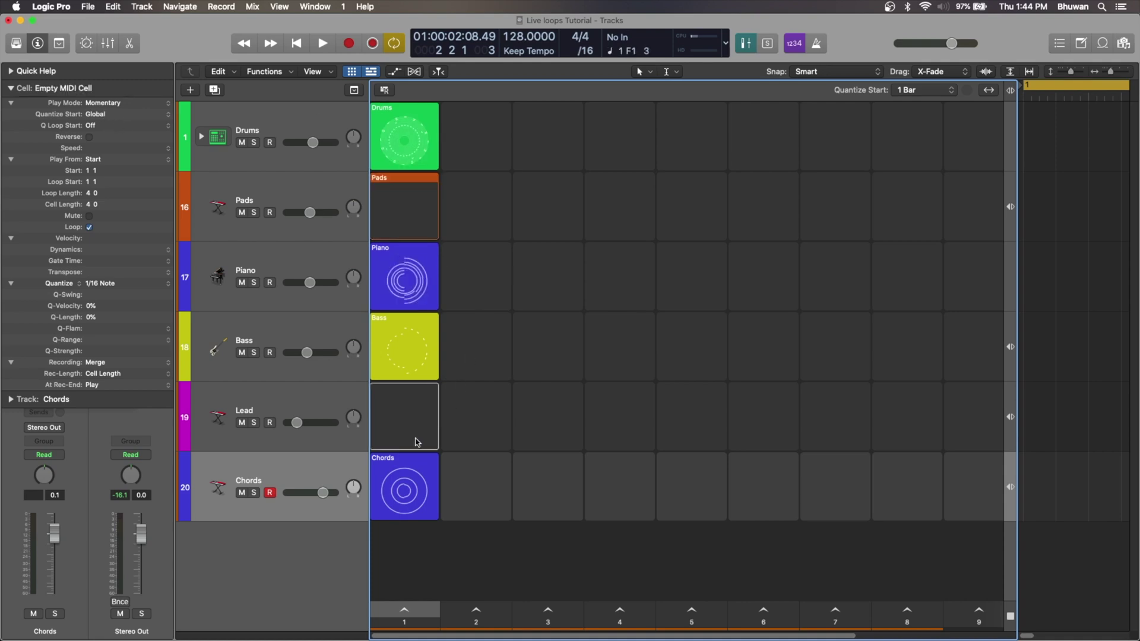
click(432, 536)
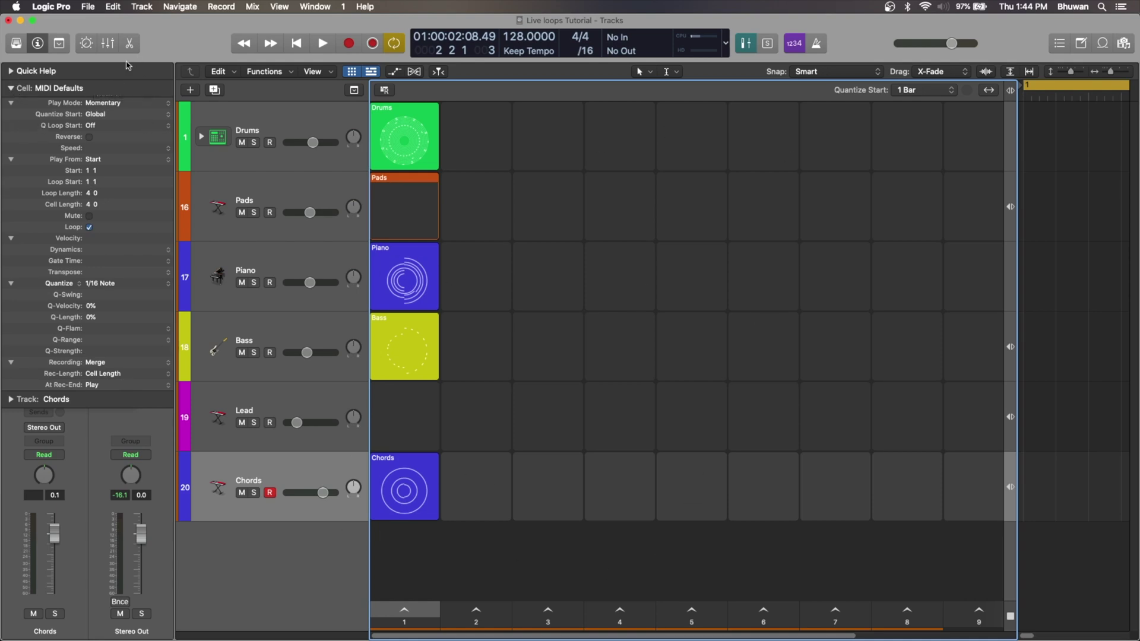
click(401, 419)
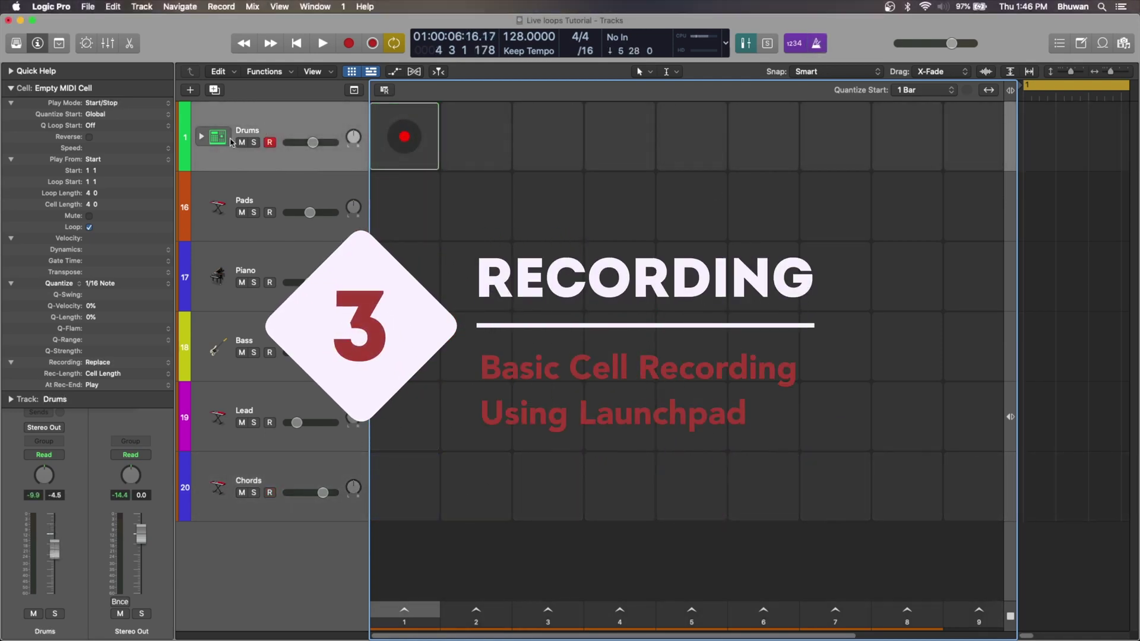
- Expand the Drums track stack to view its subtracks, and collapse it again
click(202, 137)
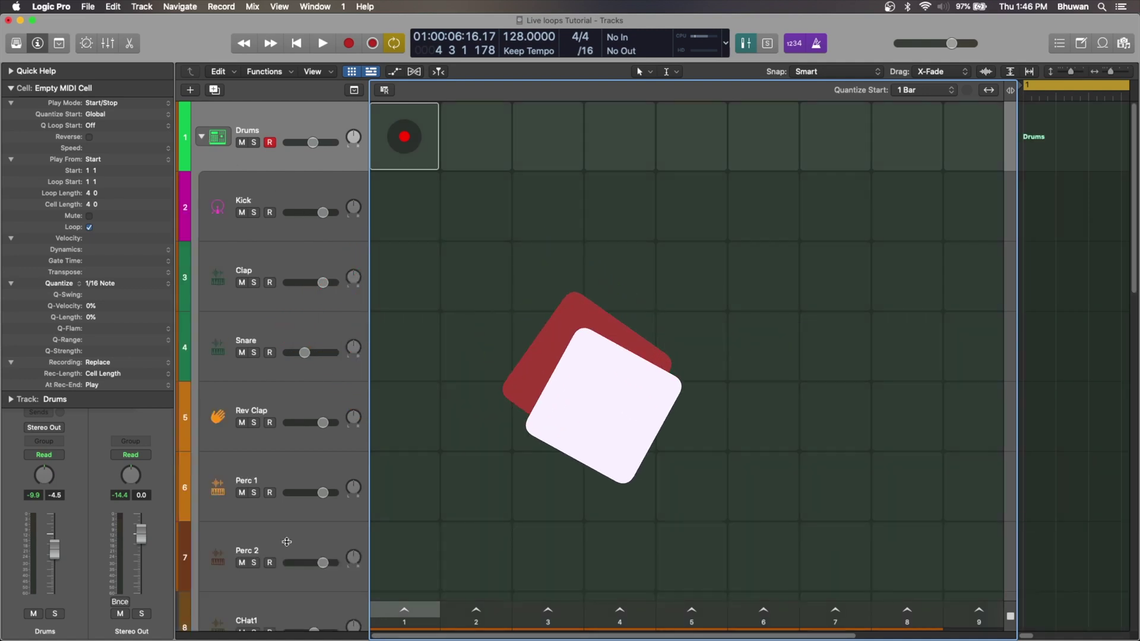
click(202, 137)
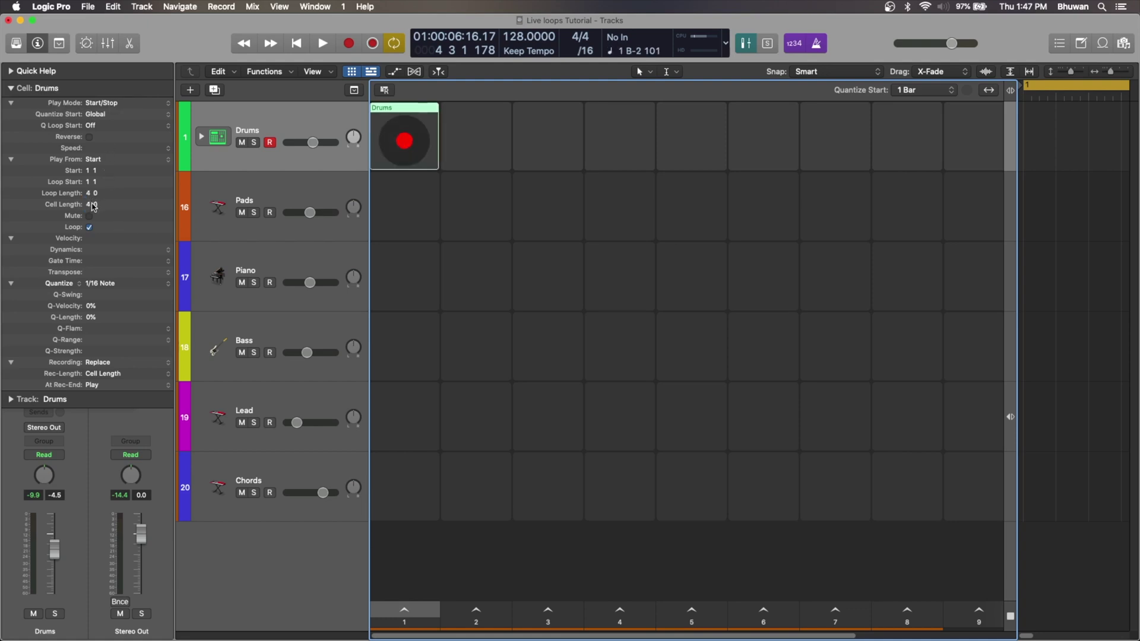
- Review the Drums cell's Recording, Rec-Length and At Rec-End options, keeping Replace, Cell Length and Change to Play Mode
click(118, 365)
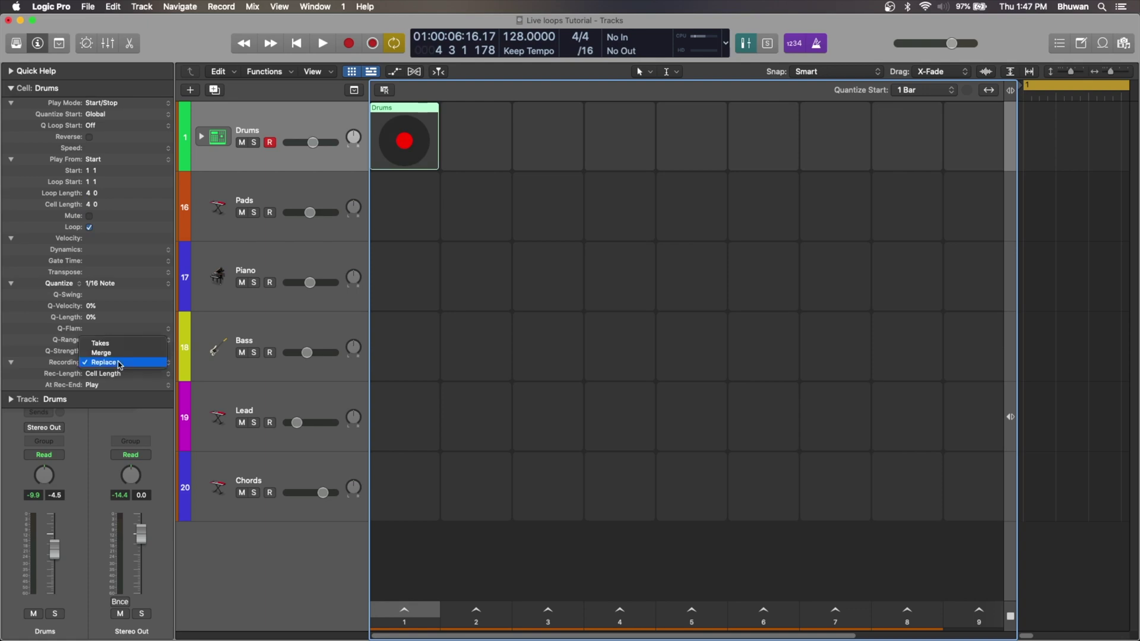
click(116, 364)
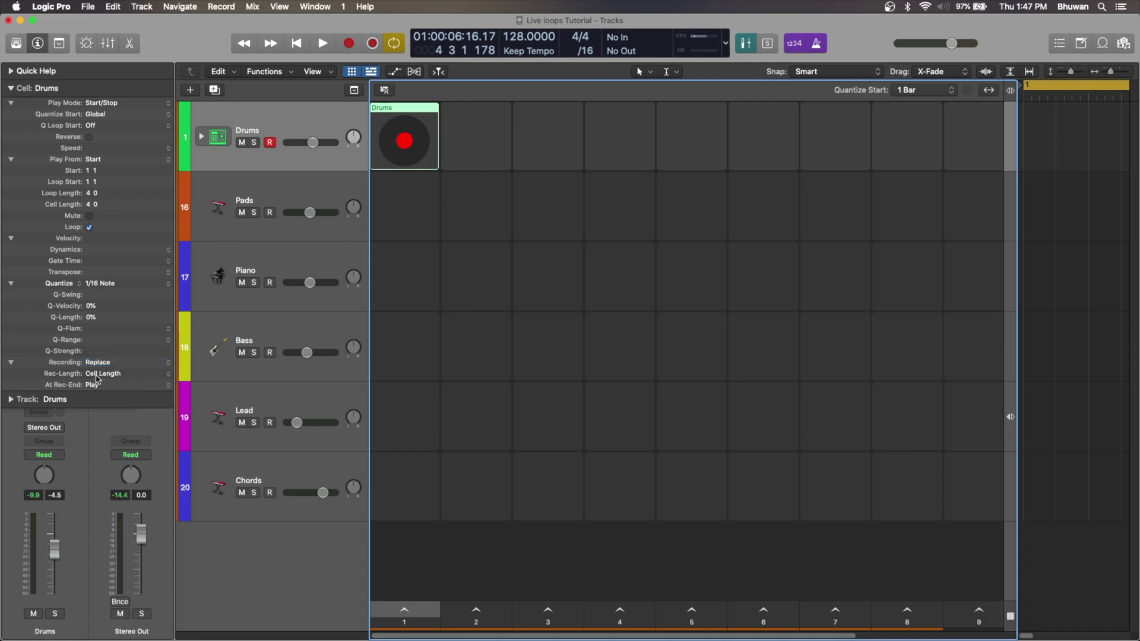
click(143, 375)
click(142, 373)
click(132, 386)
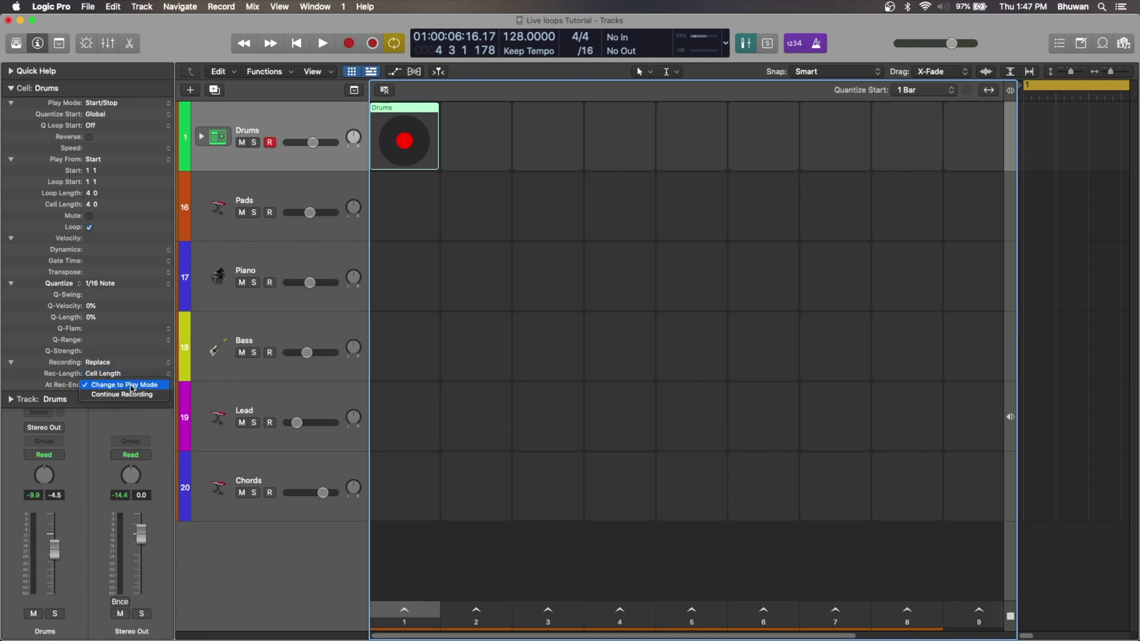
click(133, 386)
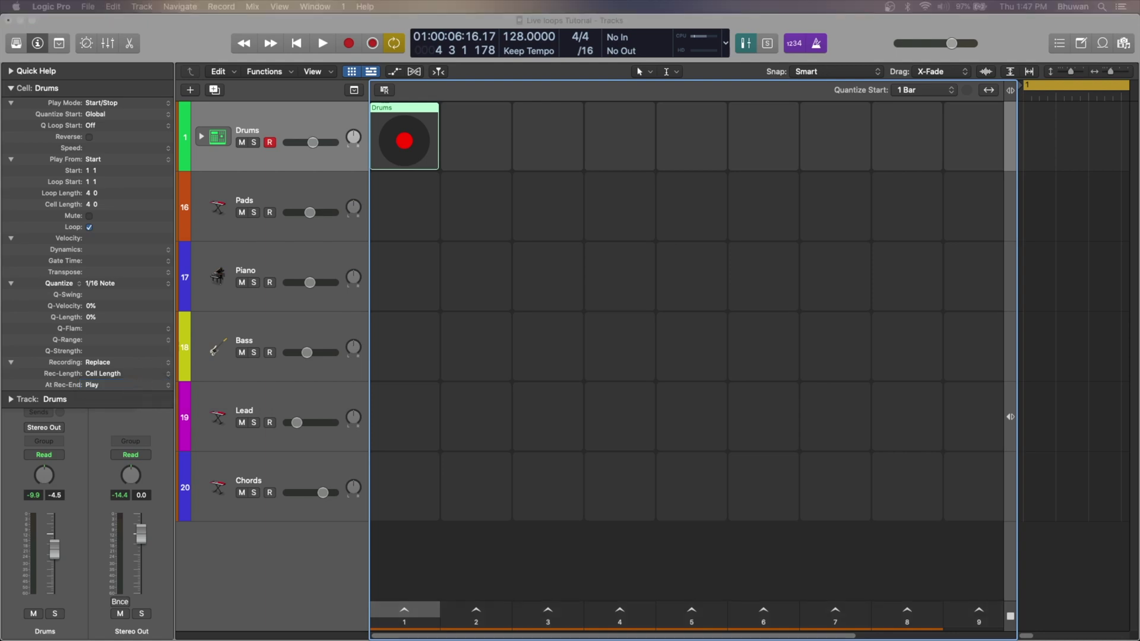
- Record a drum pattern into the Drums cell in scene 1 and stop playback
click(403, 141)
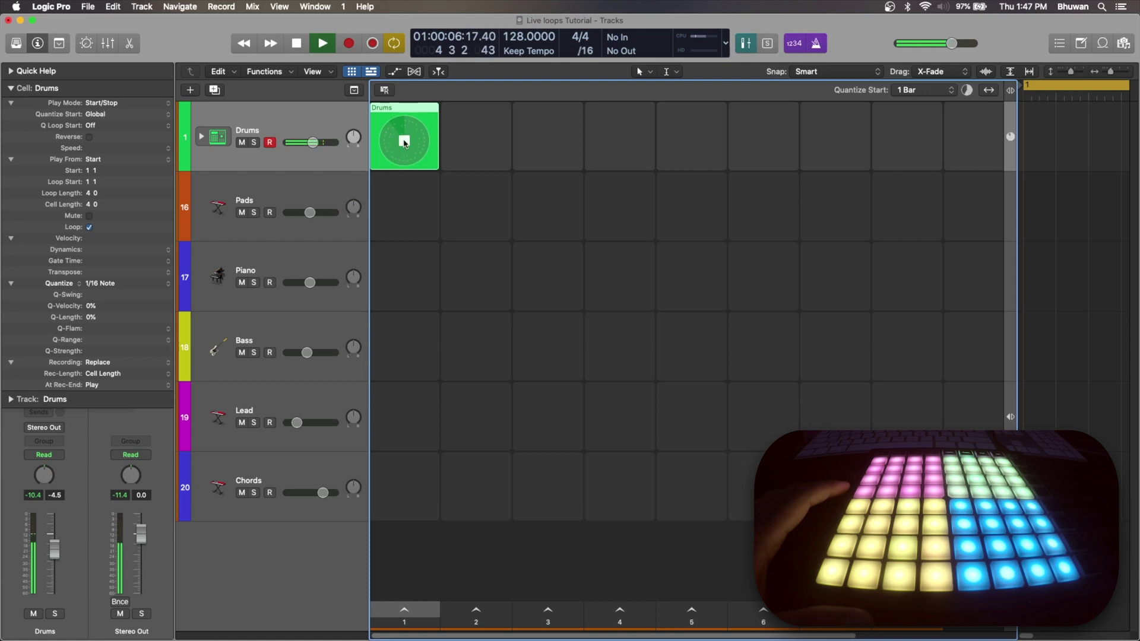
click(404, 141)
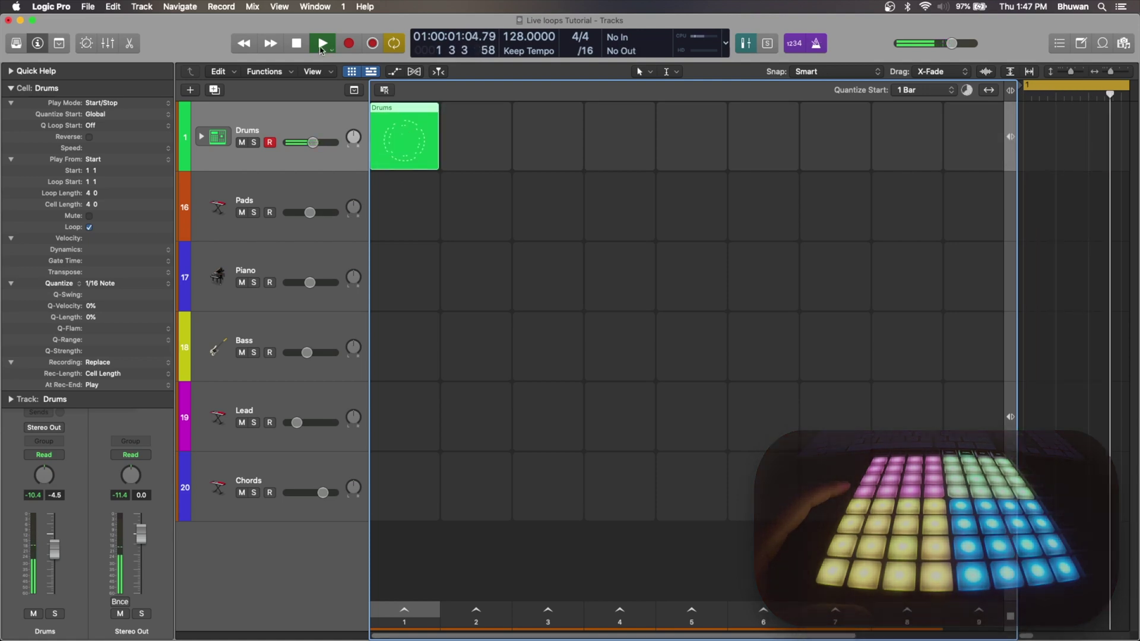
key(space)
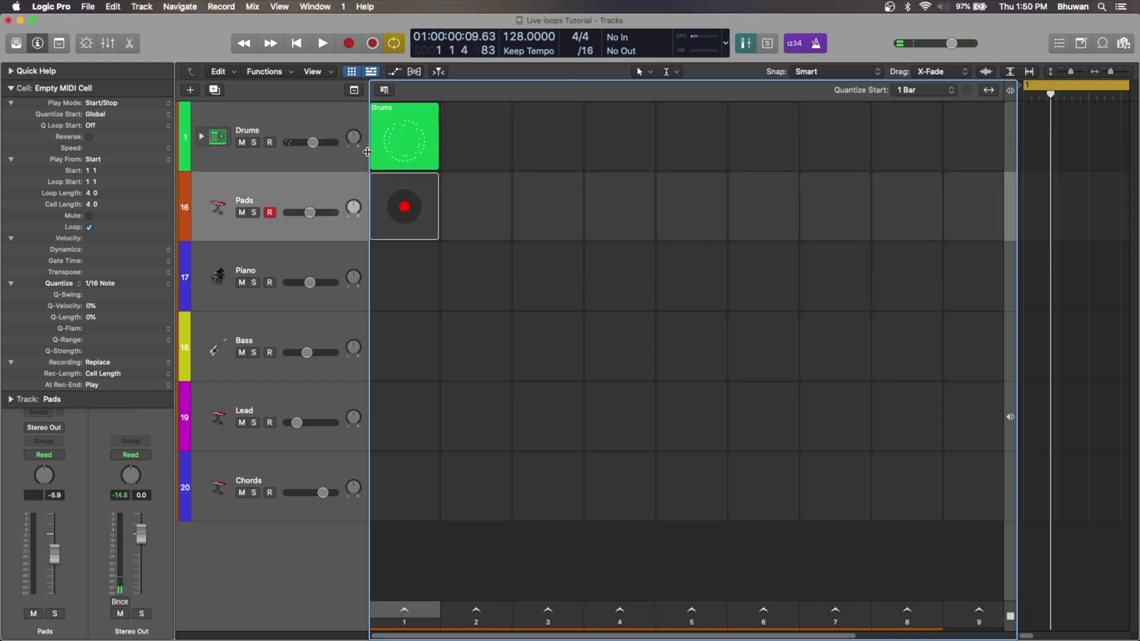
- Play the Drums cell while recording a pad part into the Pads cell in scene 1, and stop playback
click(409, 147)
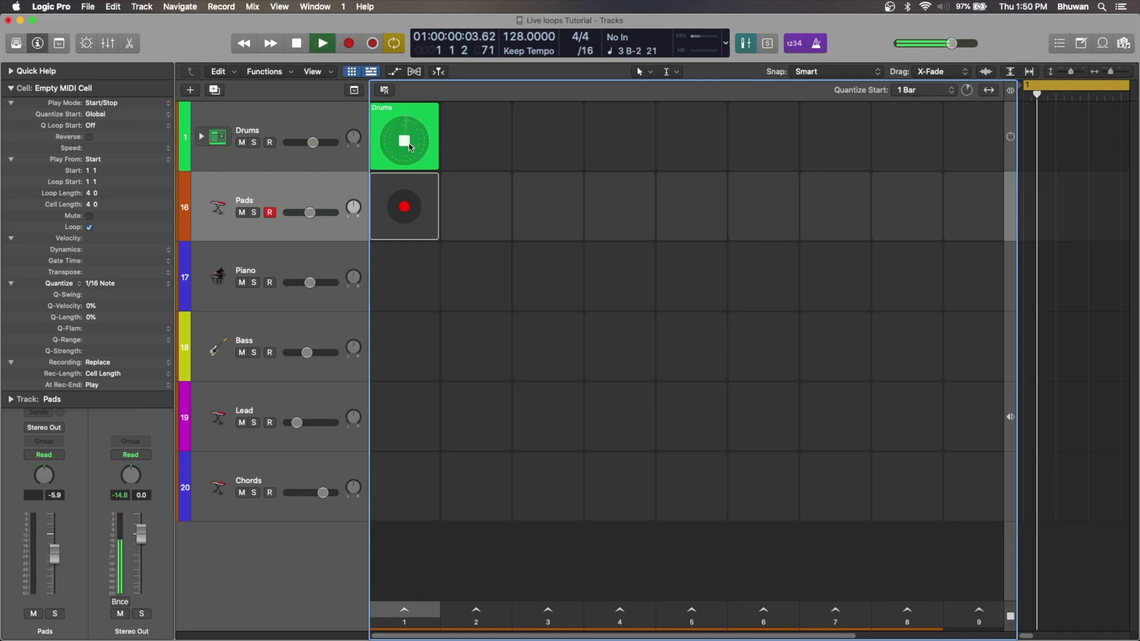
click(405, 207)
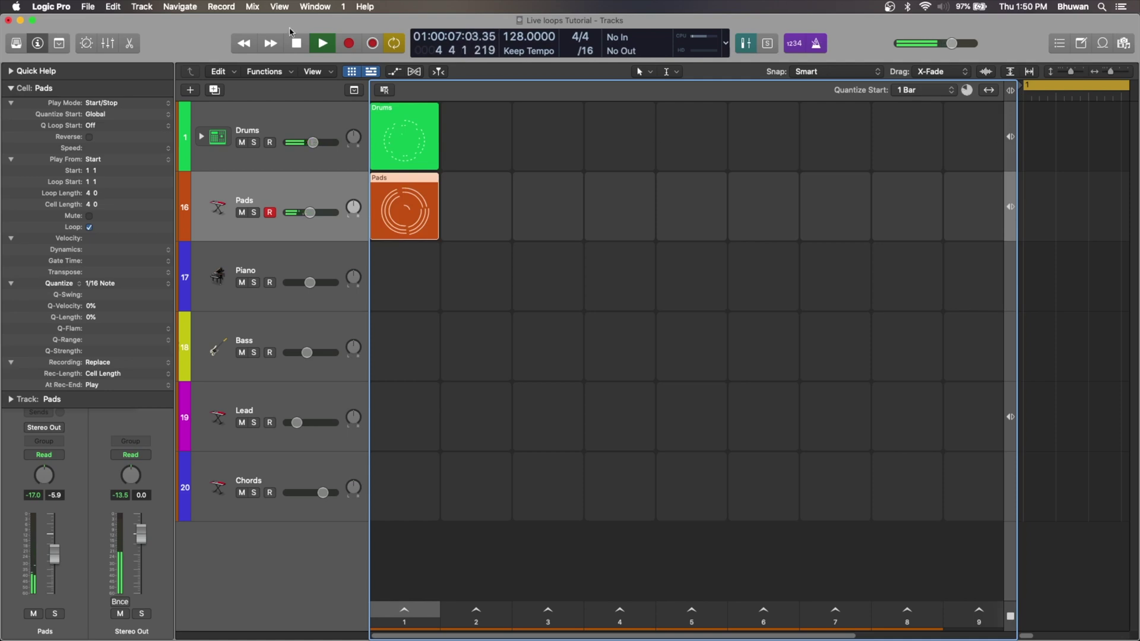
key(space)
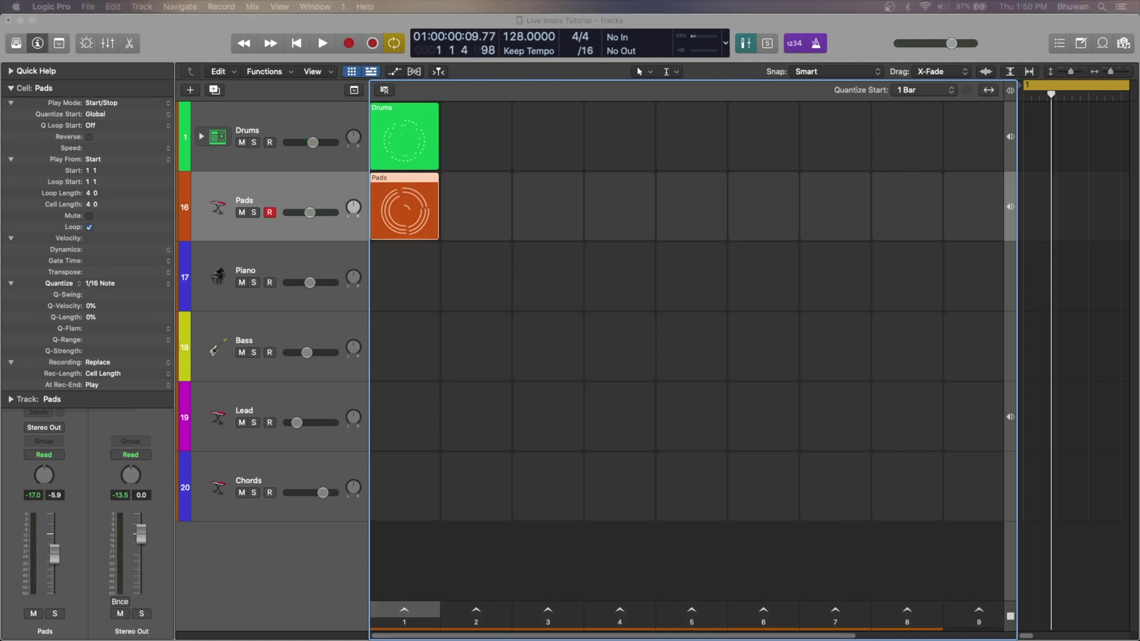
- Record a bass line into the Bass cell while scene 1 plays, and turn off the metronome once playback is stopped
click(404, 346)
click(404, 610)
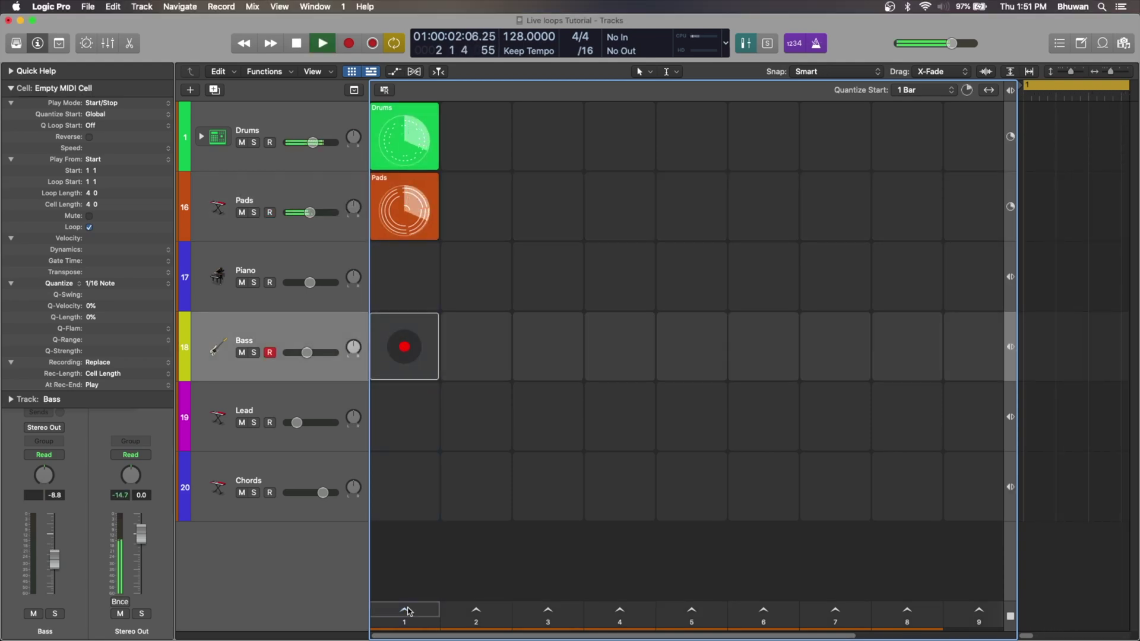
click(404, 347)
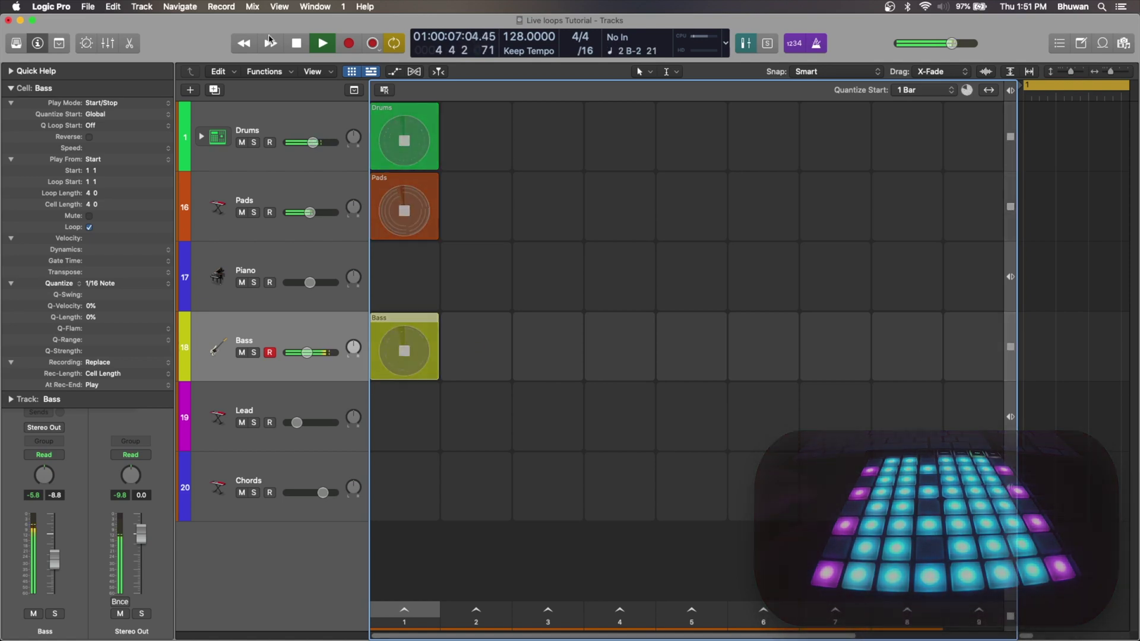
click(1010, 615)
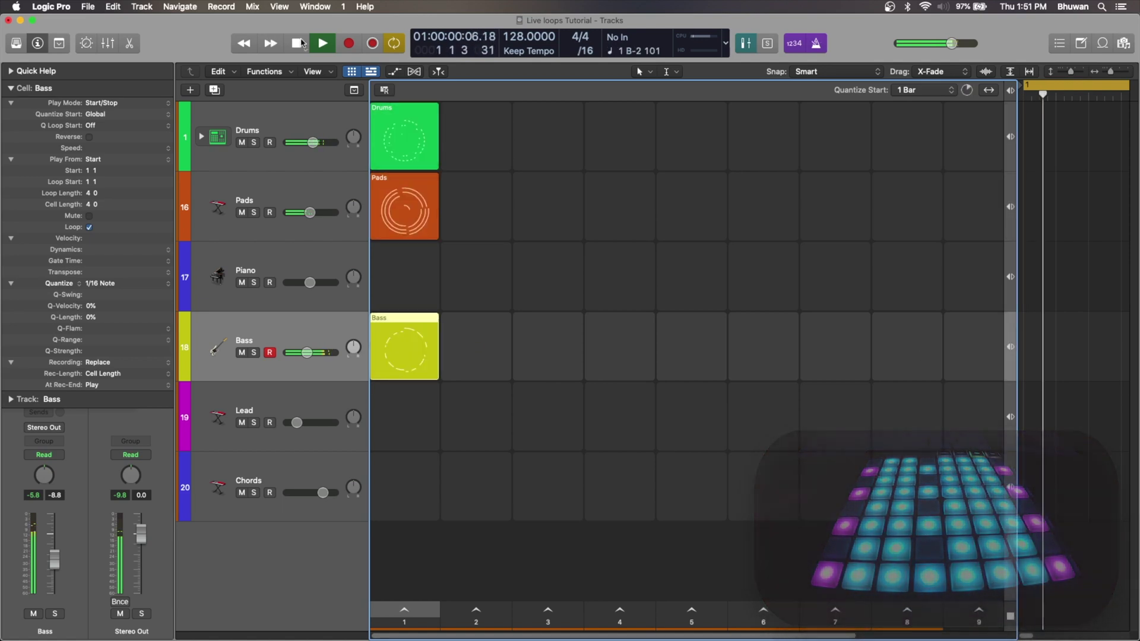
click(818, 46)
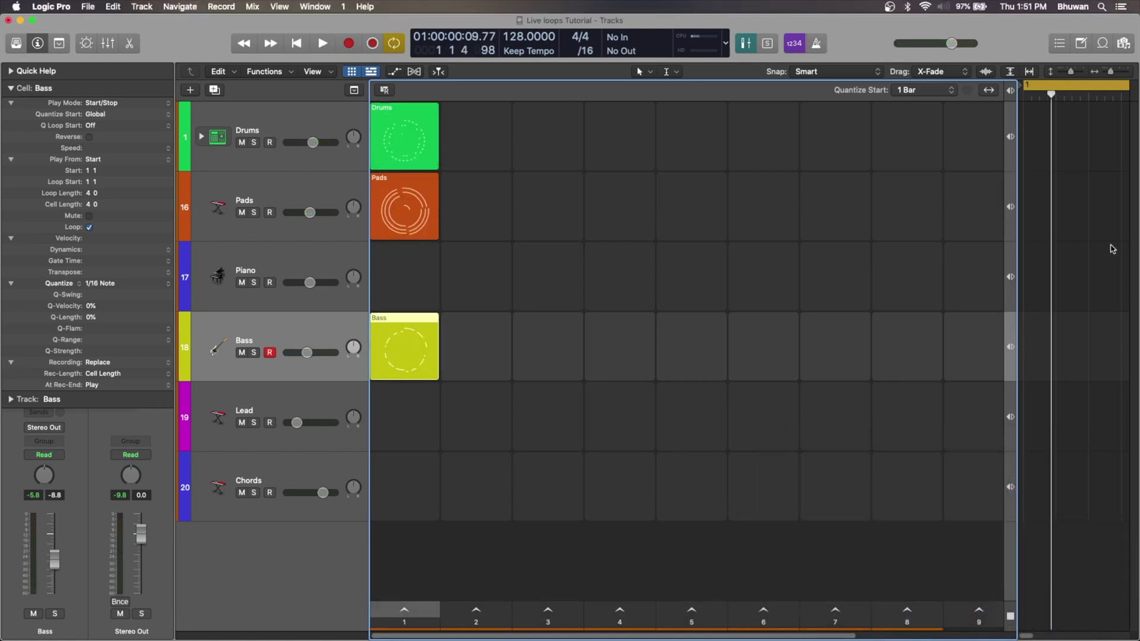
- Select the Lead track and review the Rec-Length options of its empty scene 1 cell, keeping Cell Length
click(316, 400)
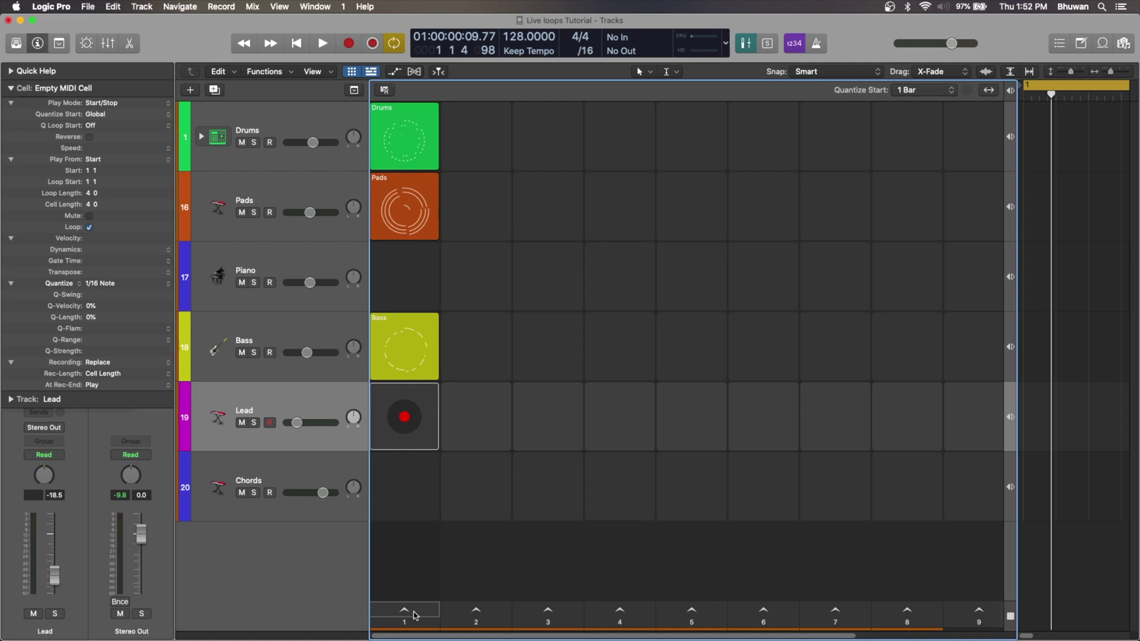
click(325, 327)
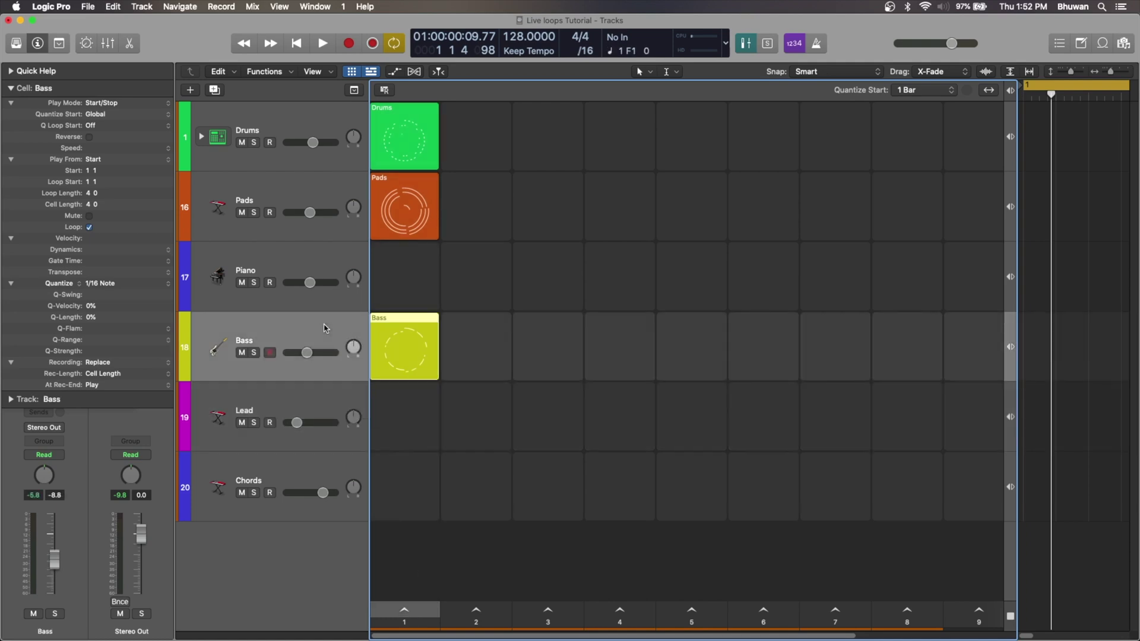
click(318, 393)
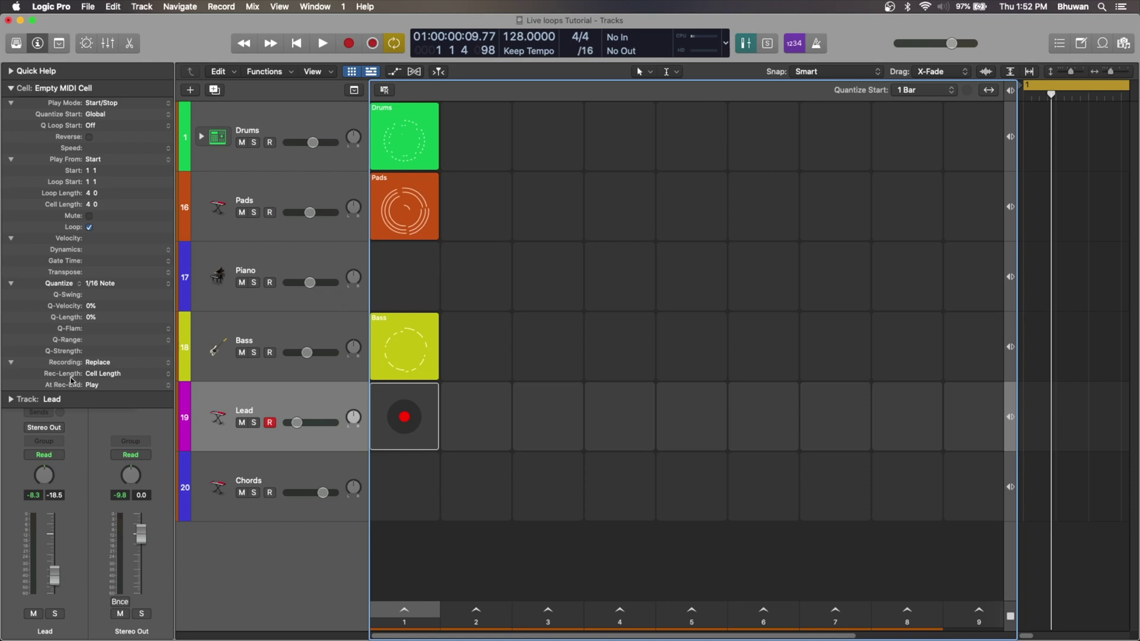
click(113, 374)
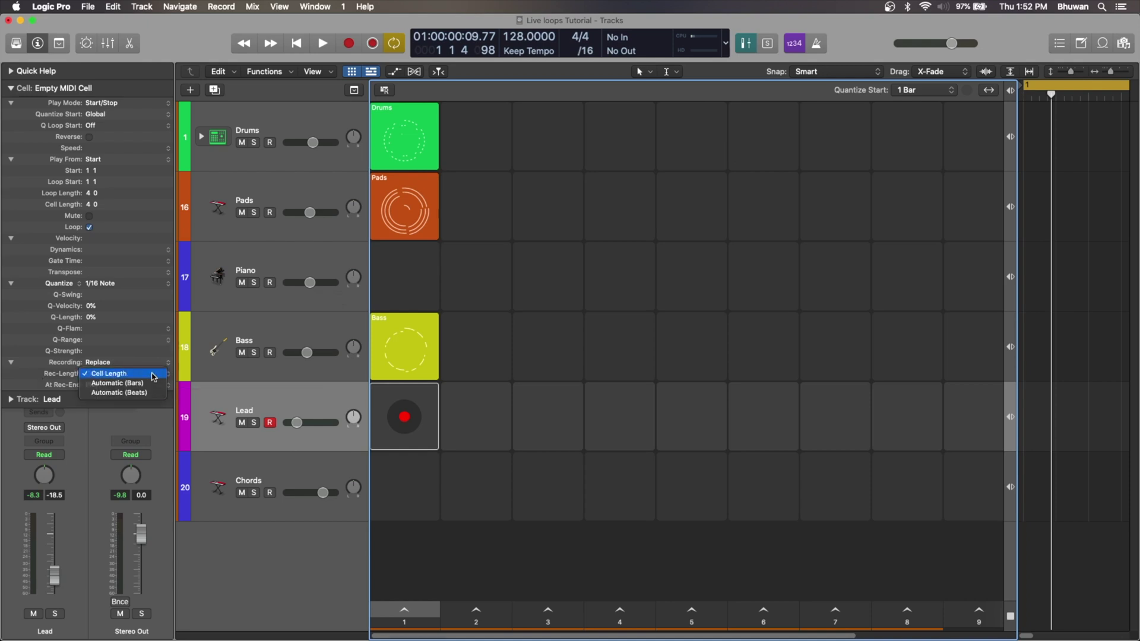
click(153, 376)
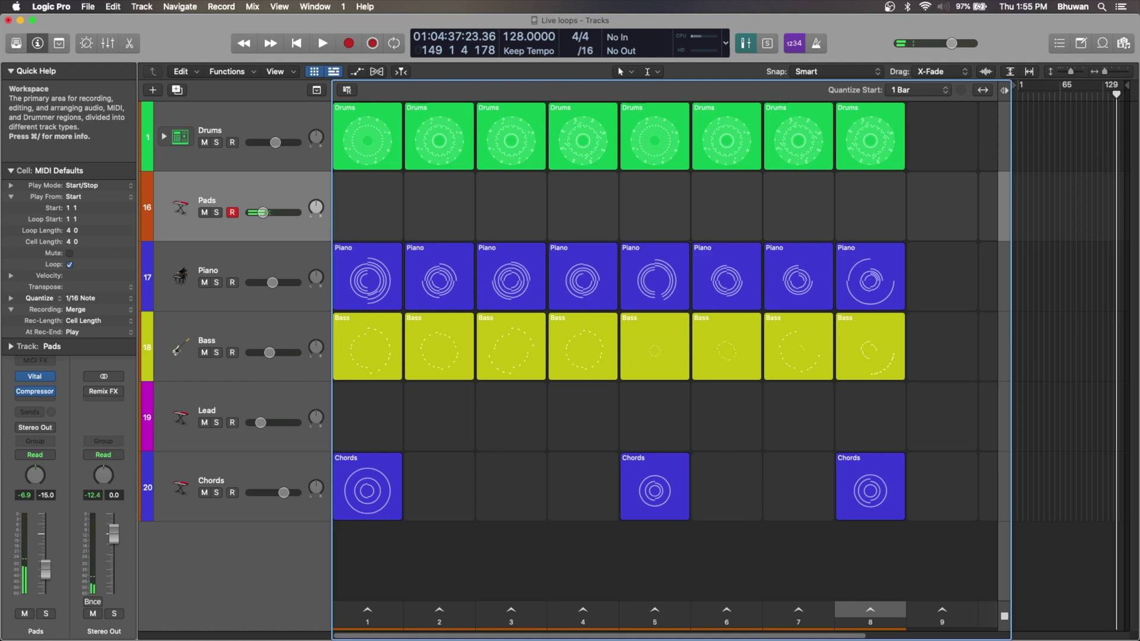
- Collapse Quick Help and apply the audio device preferences with an I/O Buffer Size of 1024 samples
click(11, 71)
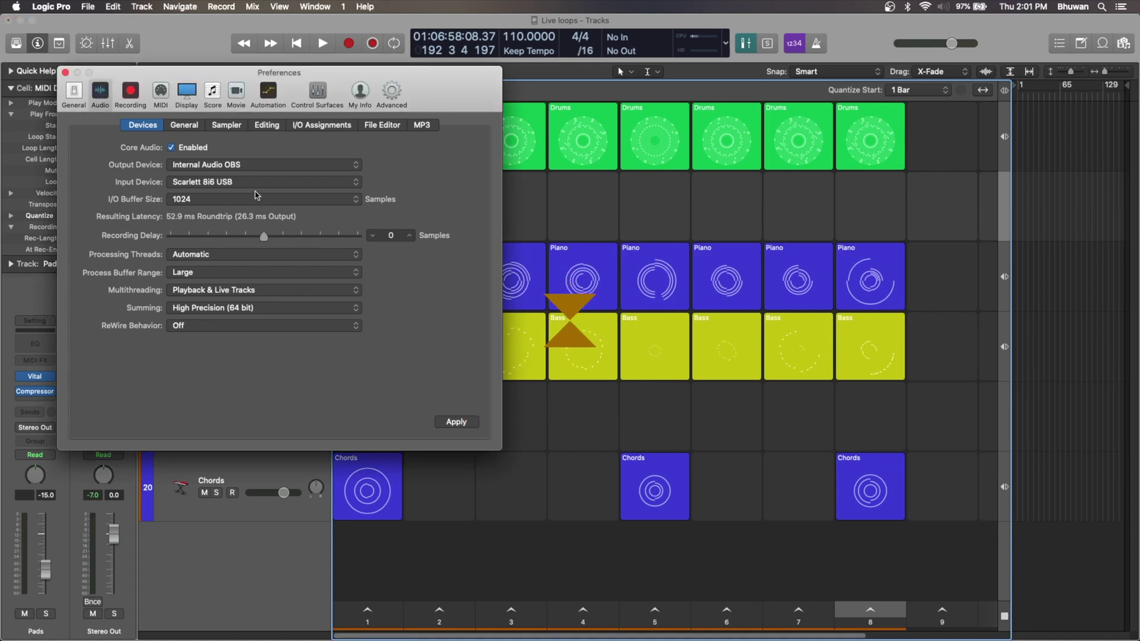
click(462, 423)
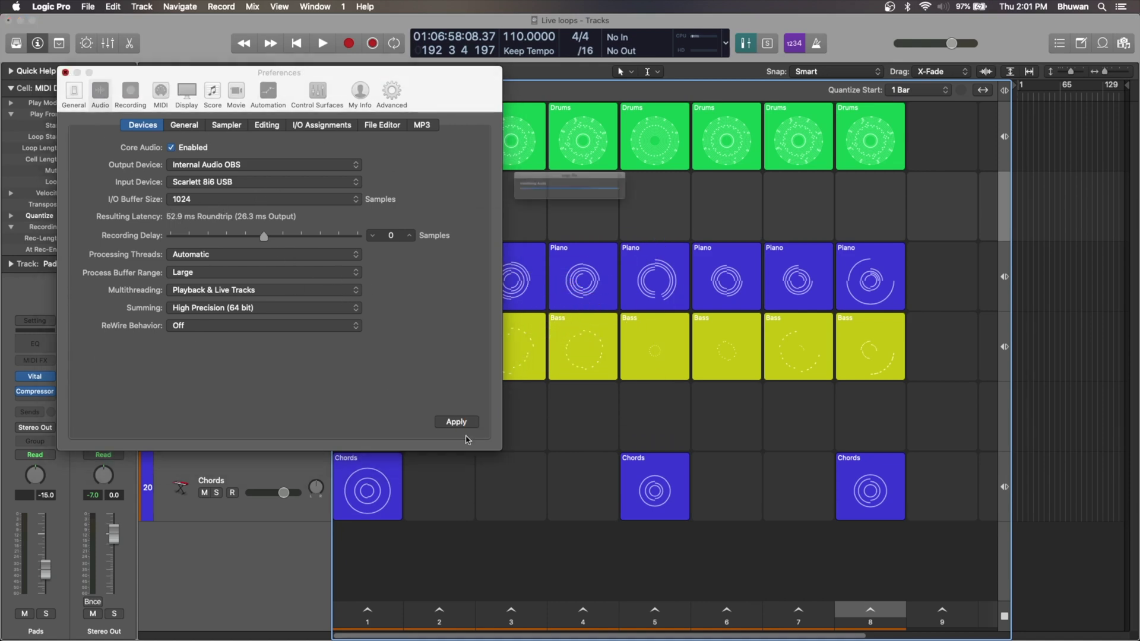